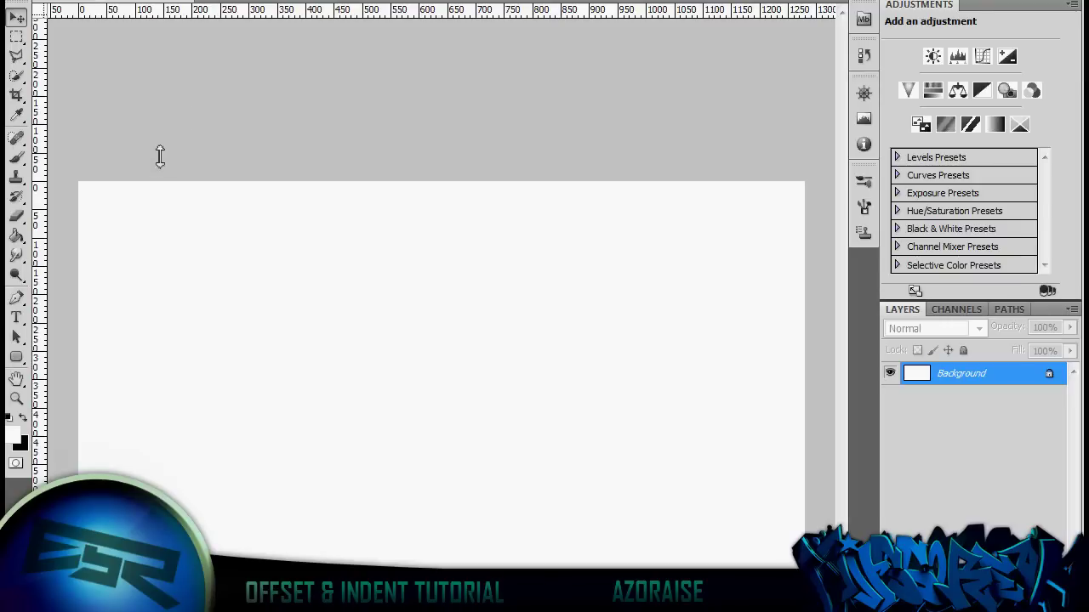
Step: Convert the Background into a regular layer named Layer 0 and add a Color Overlay effect to it
double_click(997, 380)
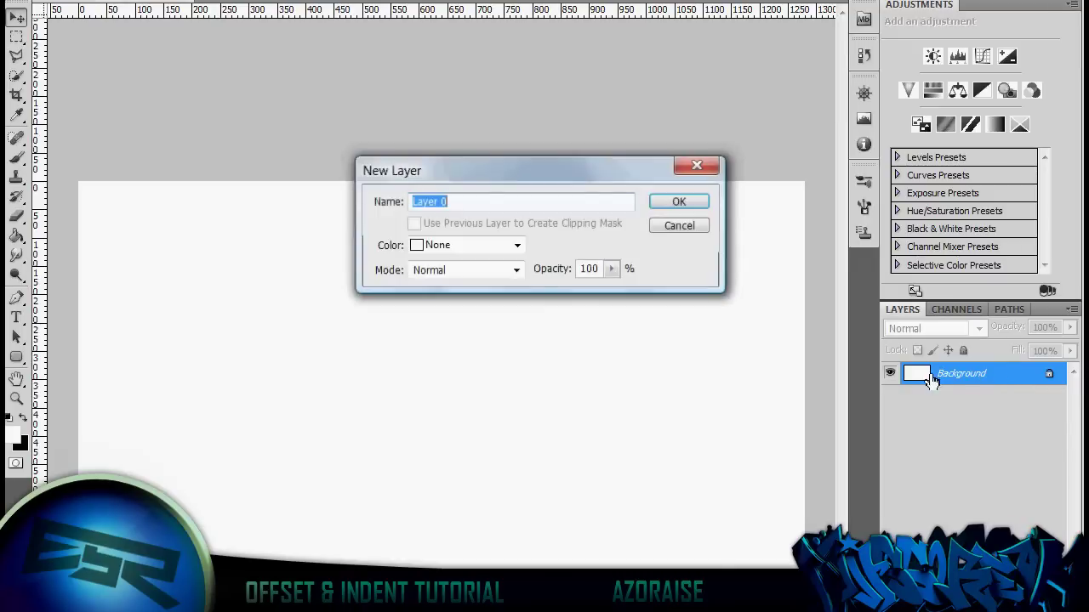
left_click(677, 204)
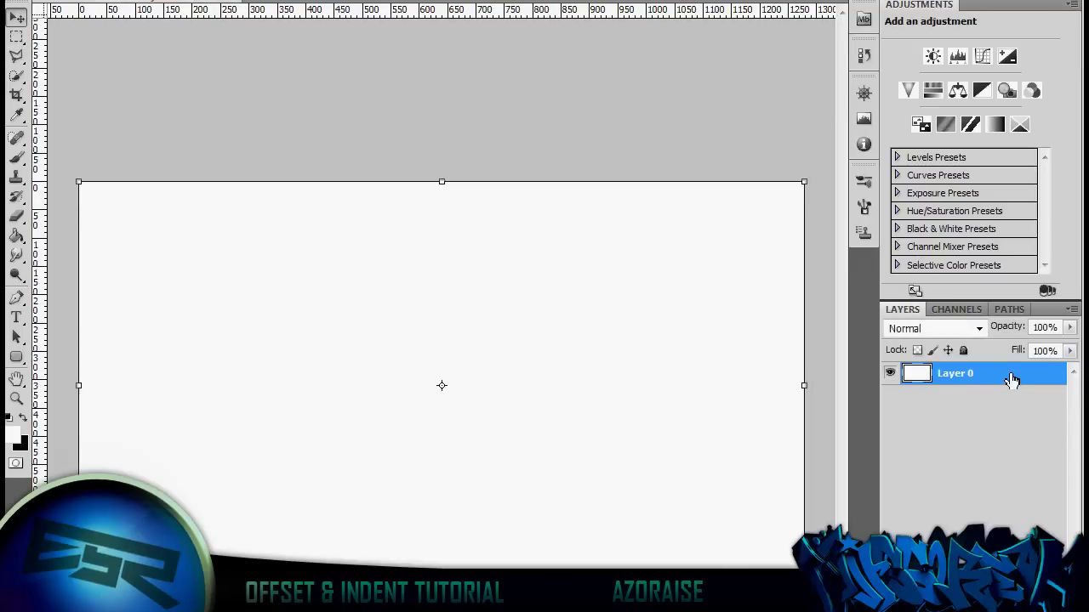
double_click(1012, 381)
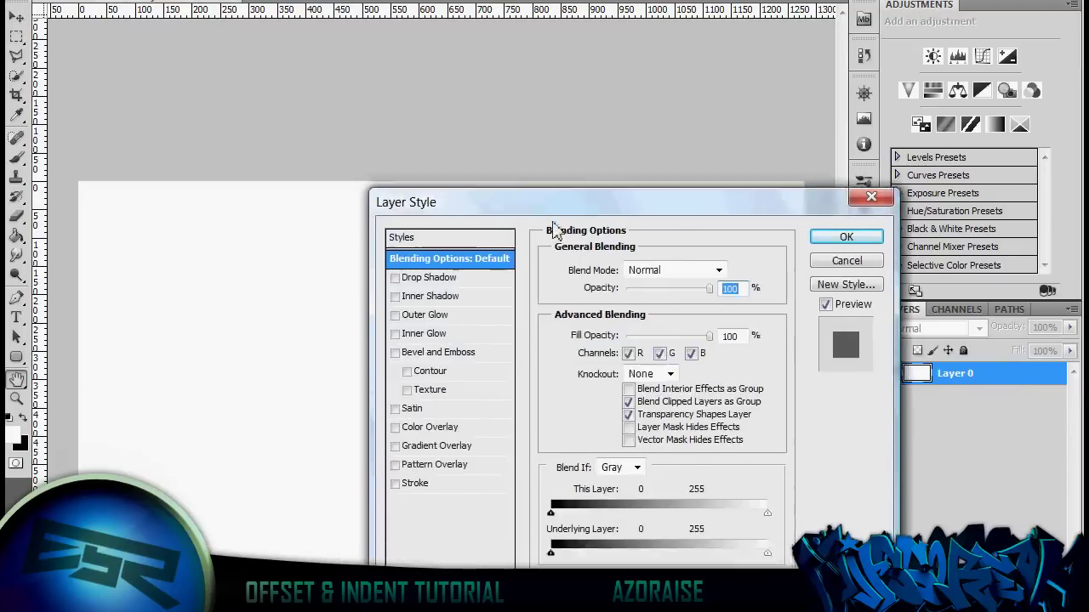
left_click(394, 427)
left_click(430, 427)
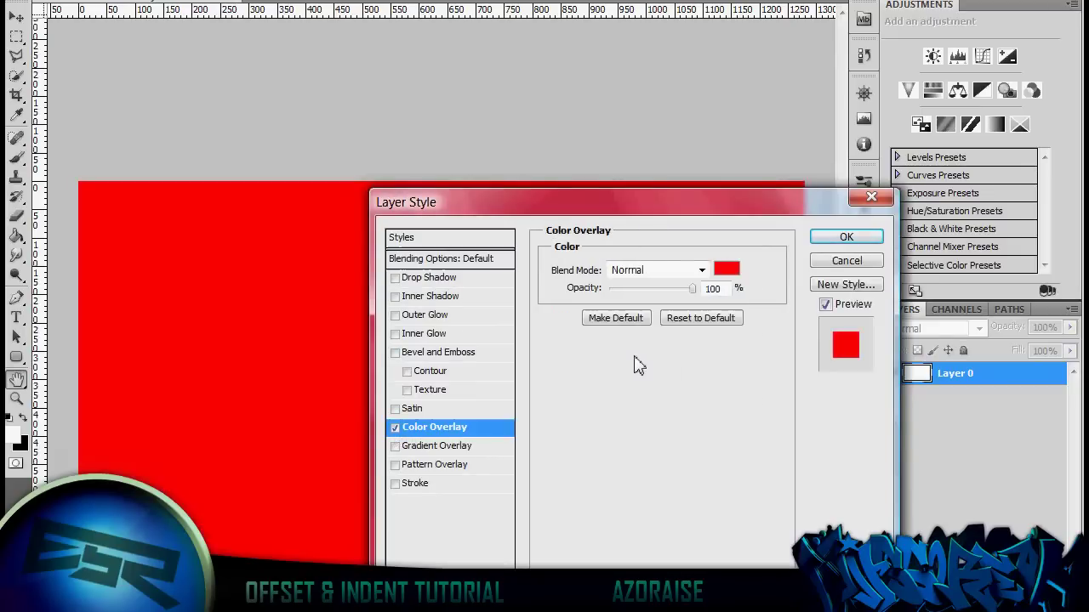
Step: Set the Color Overlay of Layer 0 to a very dark gray and apply the layer style
left_click(735, 272)
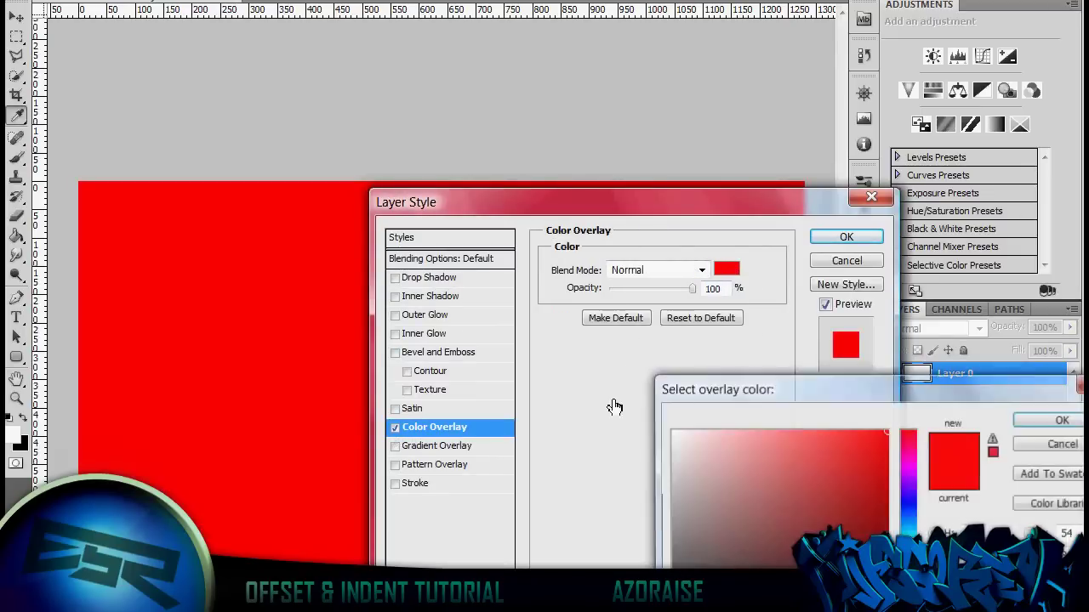
left_click(677, 585)
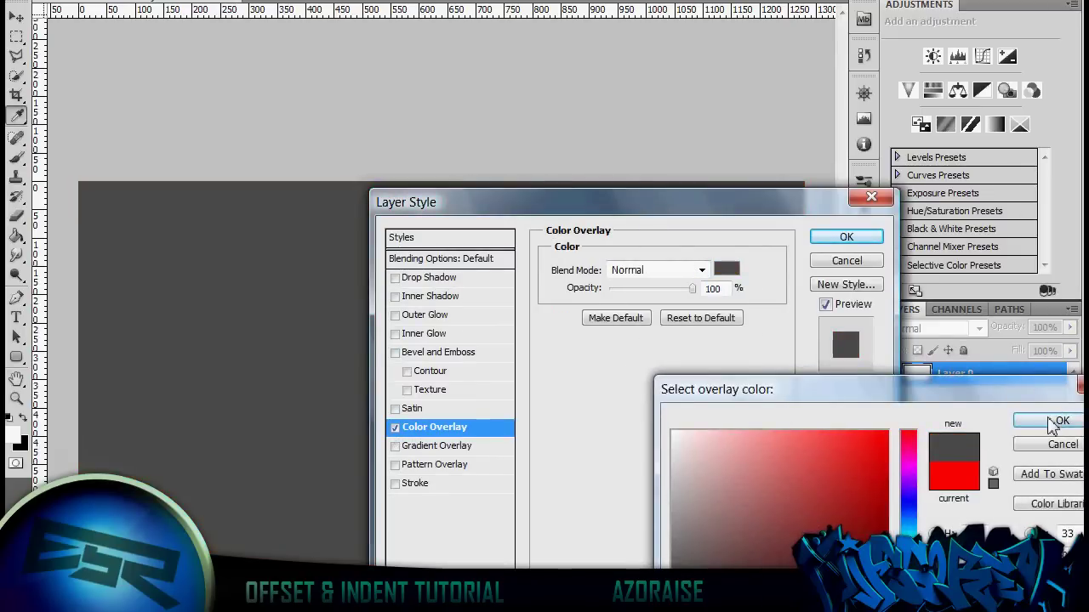
left_click(1054, 421)
left_click(725, 270)
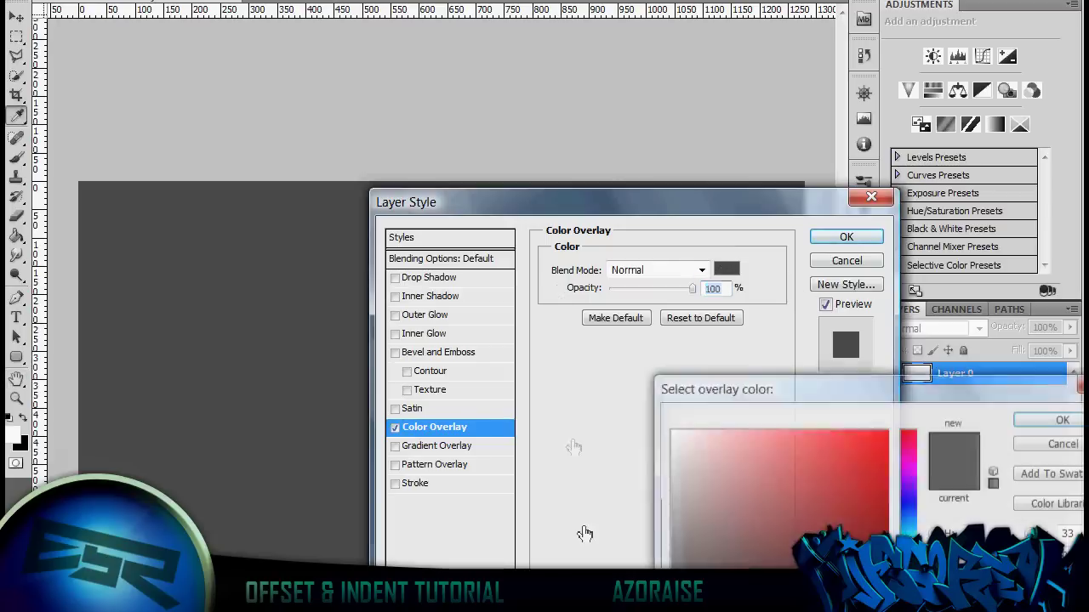
left_click(677, 607)
left_click(1033, 424)
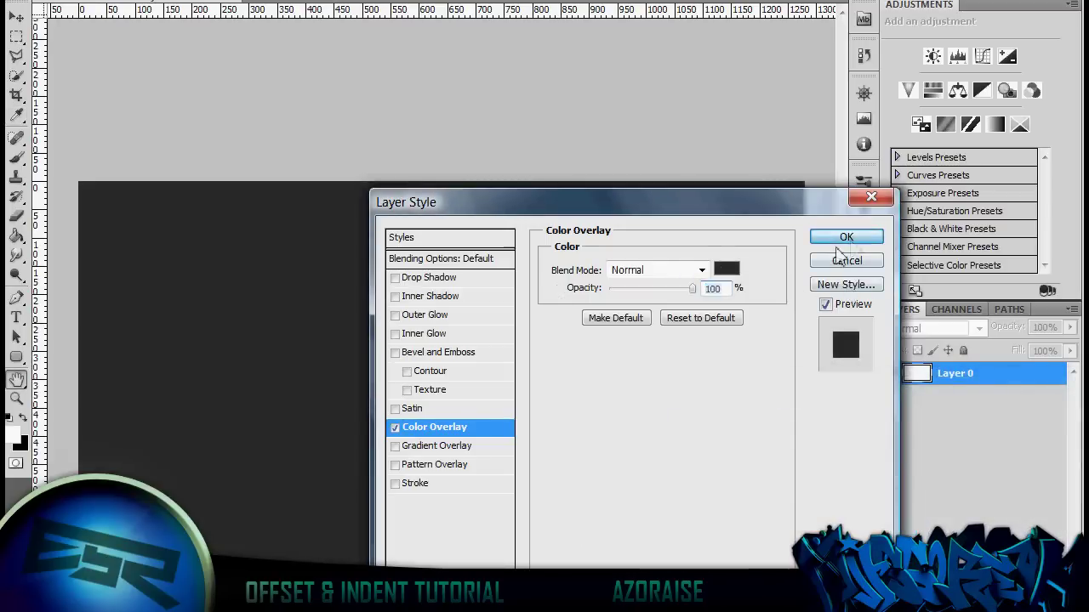
left_click(851, 240)
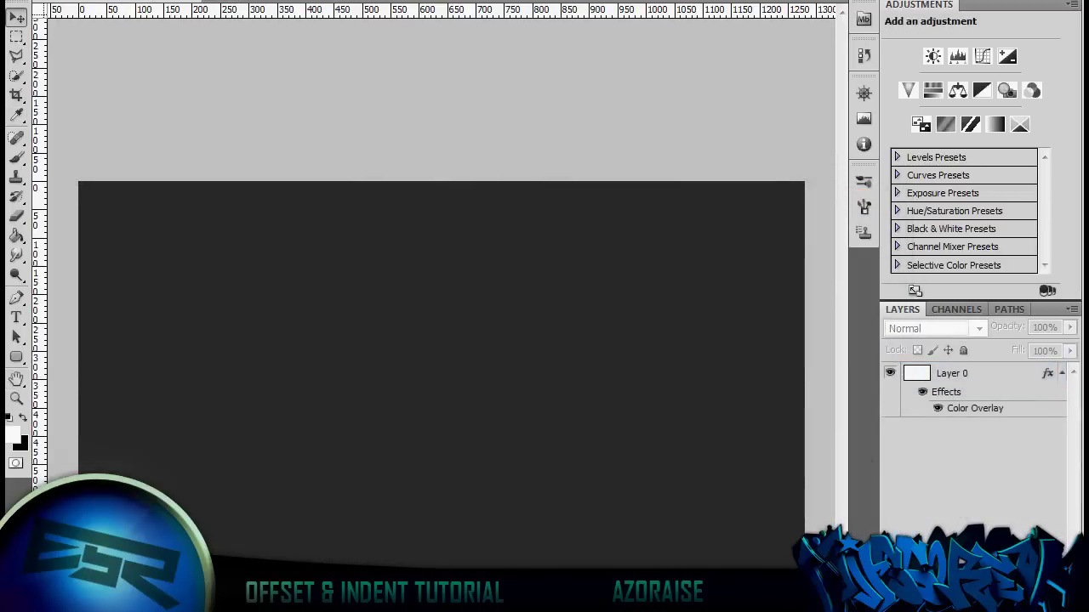
Step: On a new layer, fill a thin horizontal strip about 1160 px wide near the canvas's upper edge with black at 100% opacity
key("ctrl+shift+alt+n")
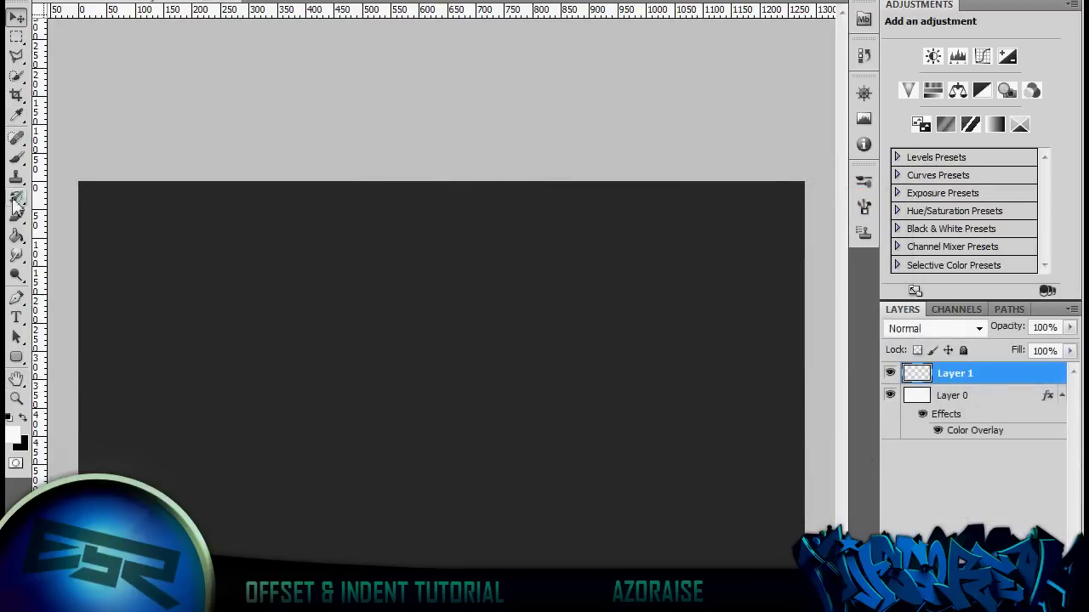
left_click(16, 38)
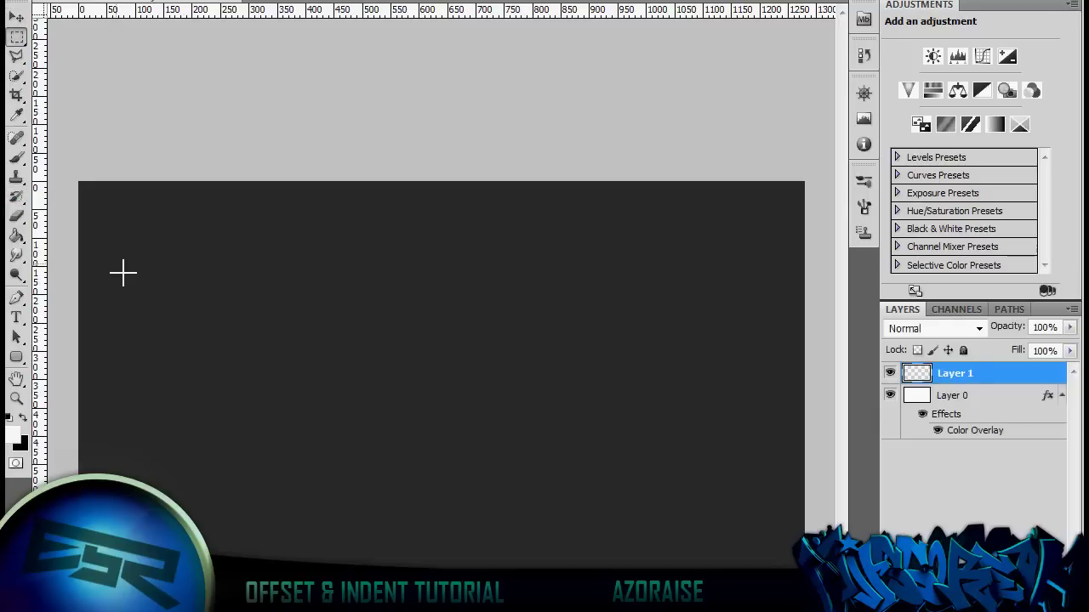
mouse_move(100, 223)
left_mouse_down()
mouse_move(802, 400)
mouse_move(802, 263)
mouse_move(747, 242)
mouse_move(766, 238)
mouse_move(760, 230)
left_mouse_up()
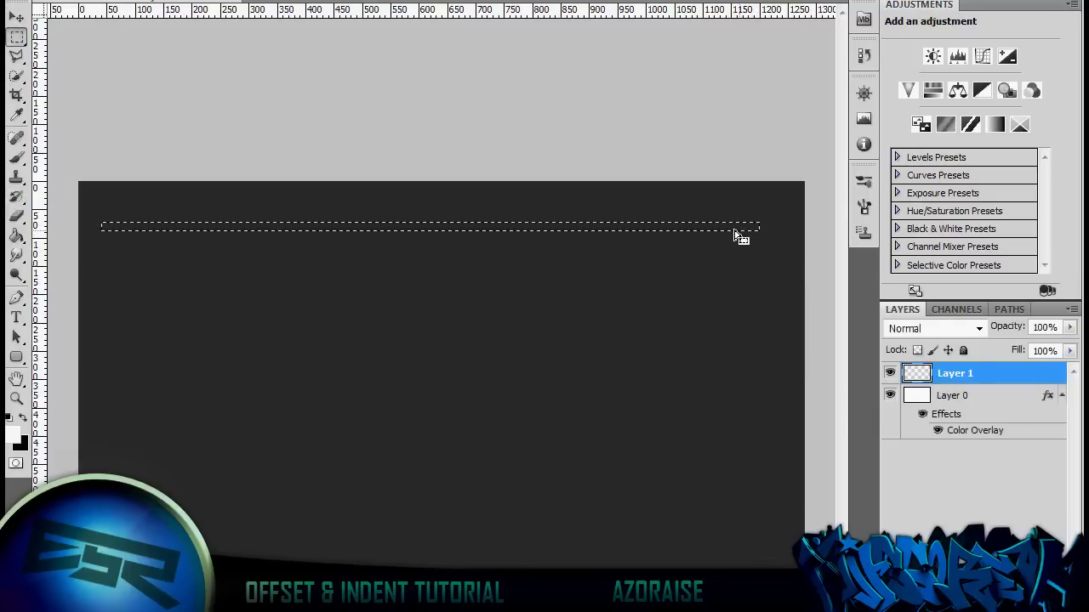
right_click(737, 235)
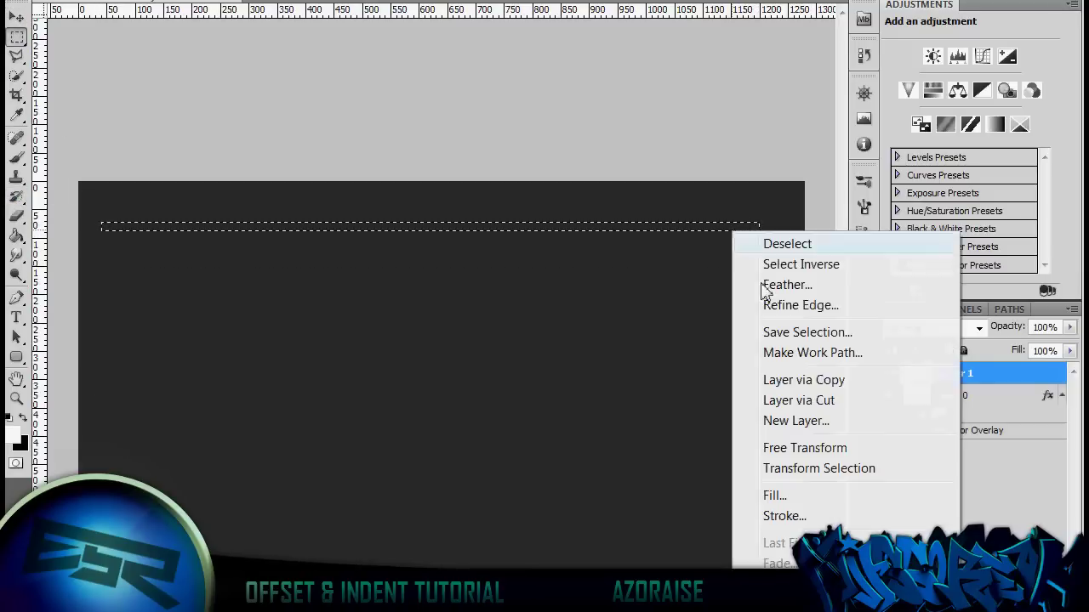
left_click(777, 503)
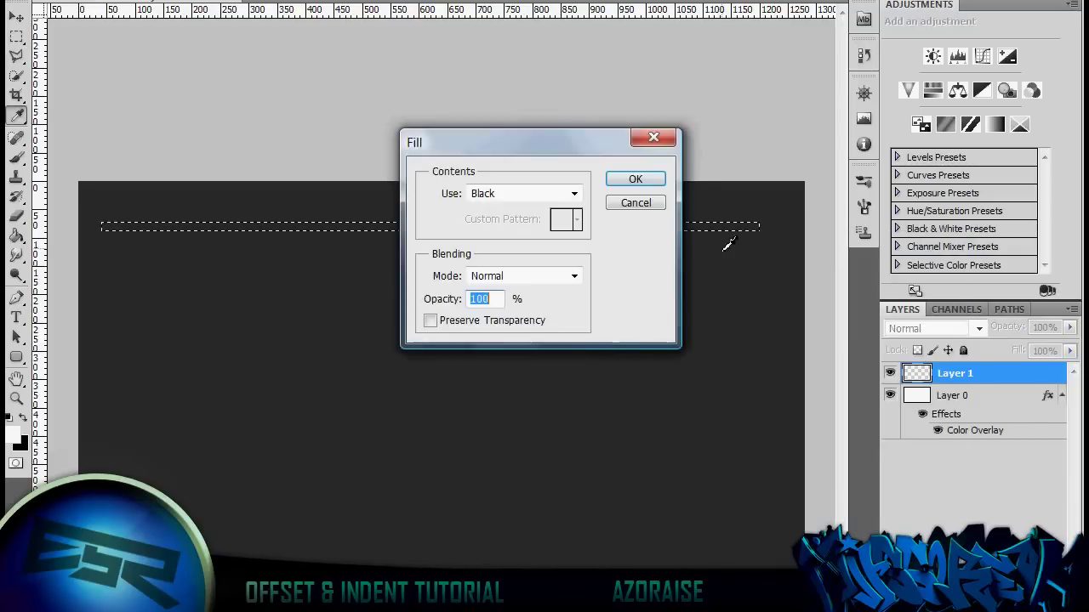
left_click(638, 181)
key("ctrl+d")
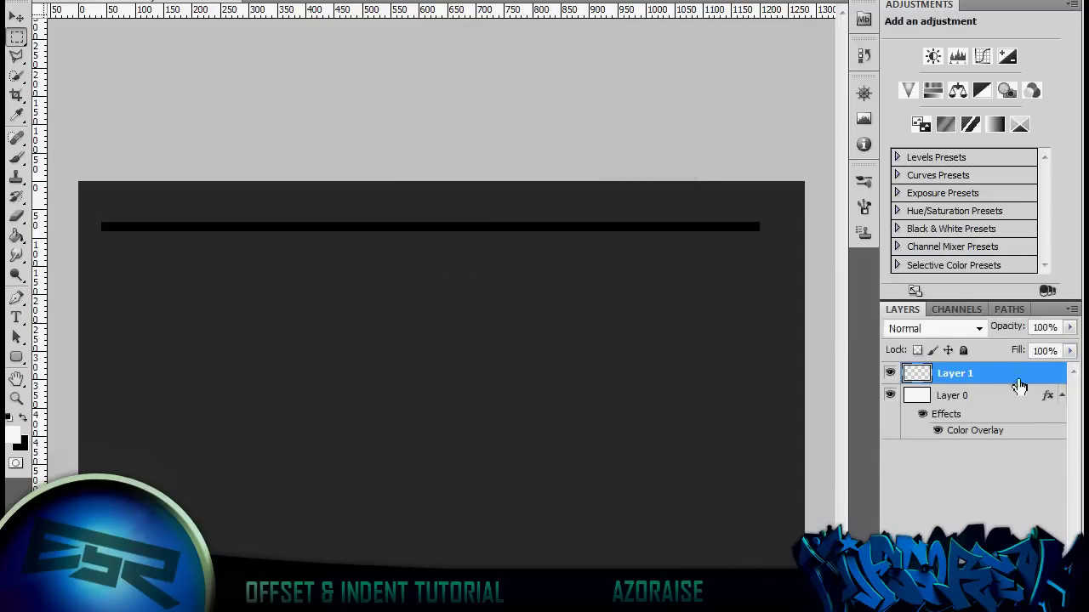
Step: Add a Color Overlay to the strip's layer, sampling the dark gray of the canvas background as its color
double_click(1012, 380)
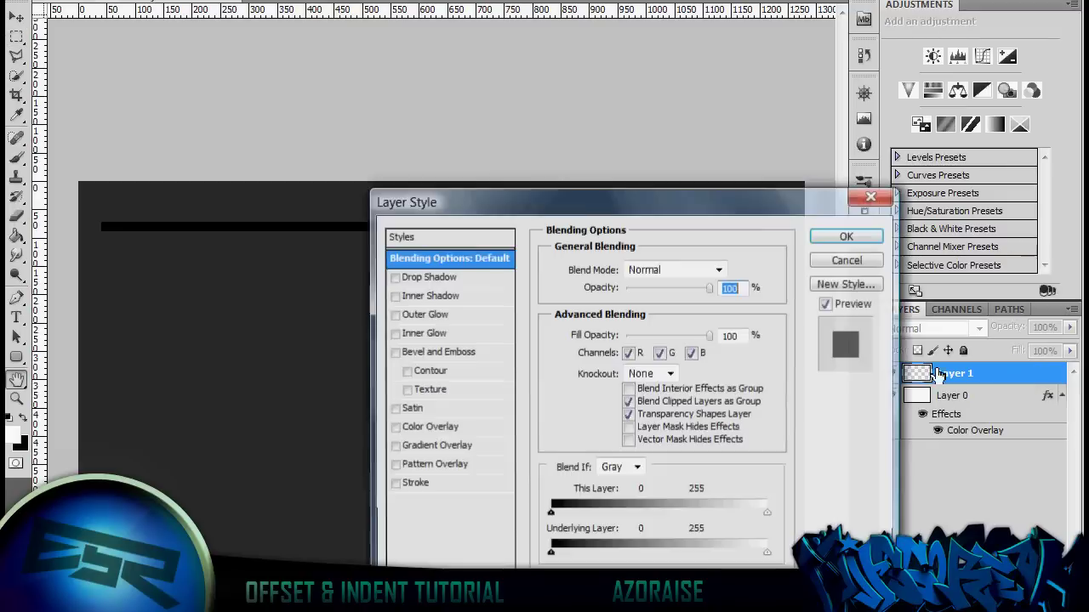
left_click(395, 427)
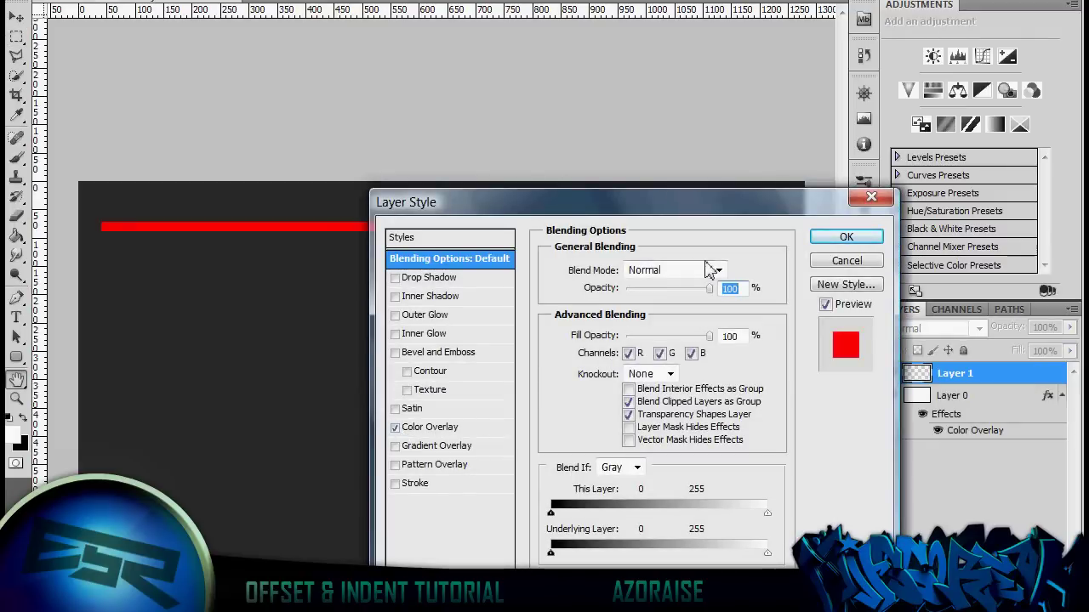
left_click(423, 434)
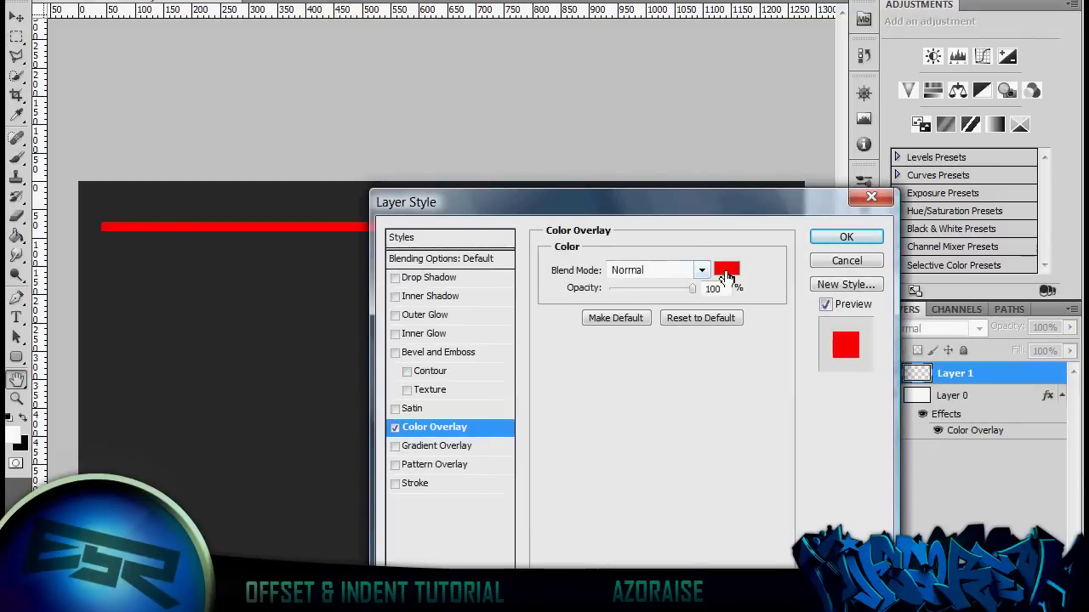
left_click(726, 270)
left_click(228, 358)
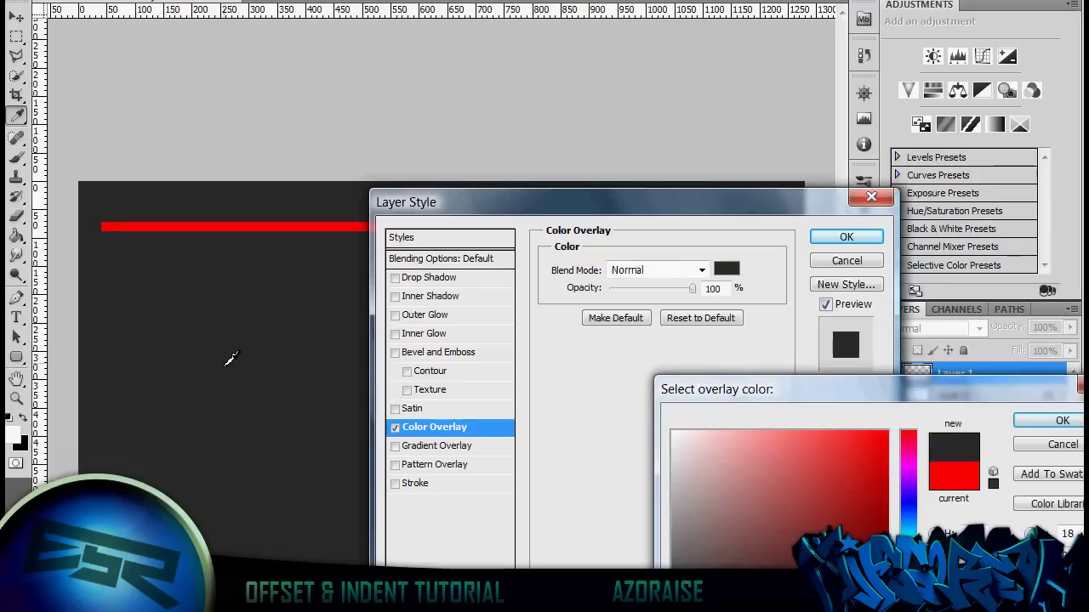
left_click(1061, 421)
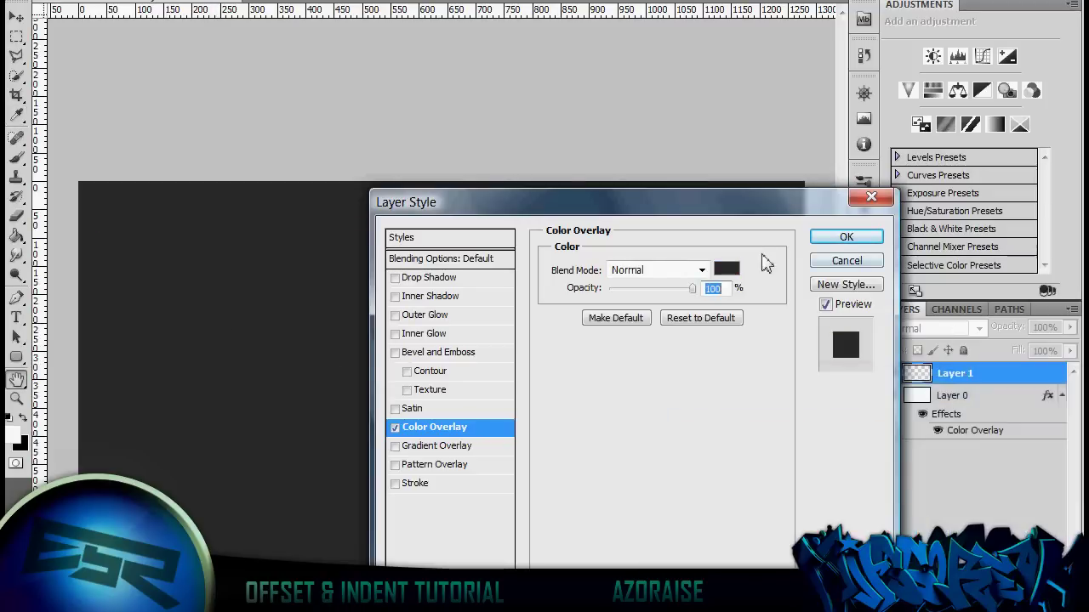
Step: Give the strip a black Drop Shadow with 0 px distance and increased spread and size, without an Inner Shadow
left_click(407, 297)
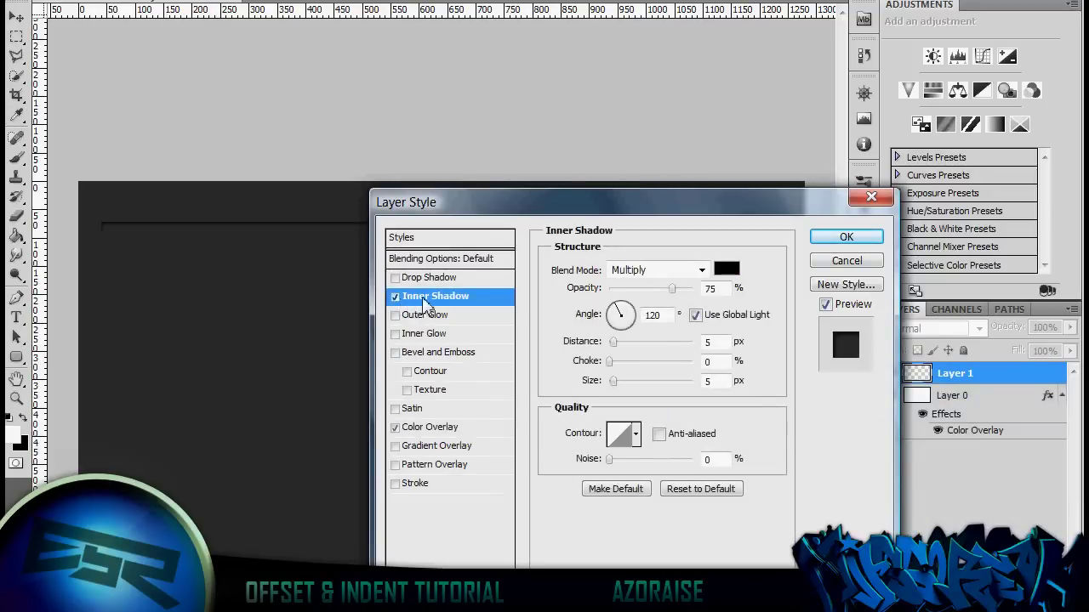
left_click(395, 277)
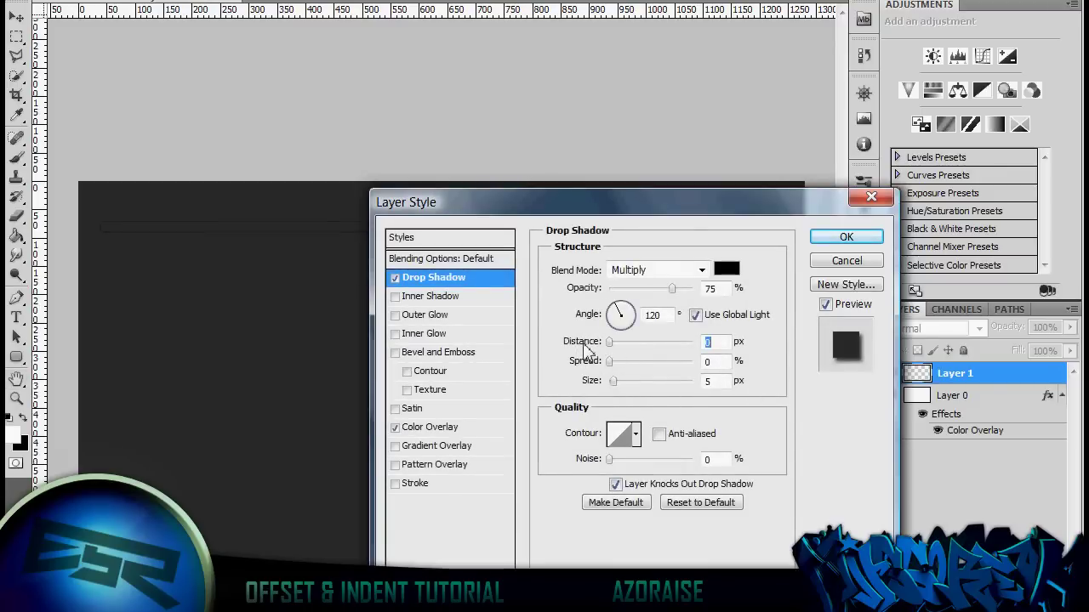
left_click_drag(612, 381, 641, 364)
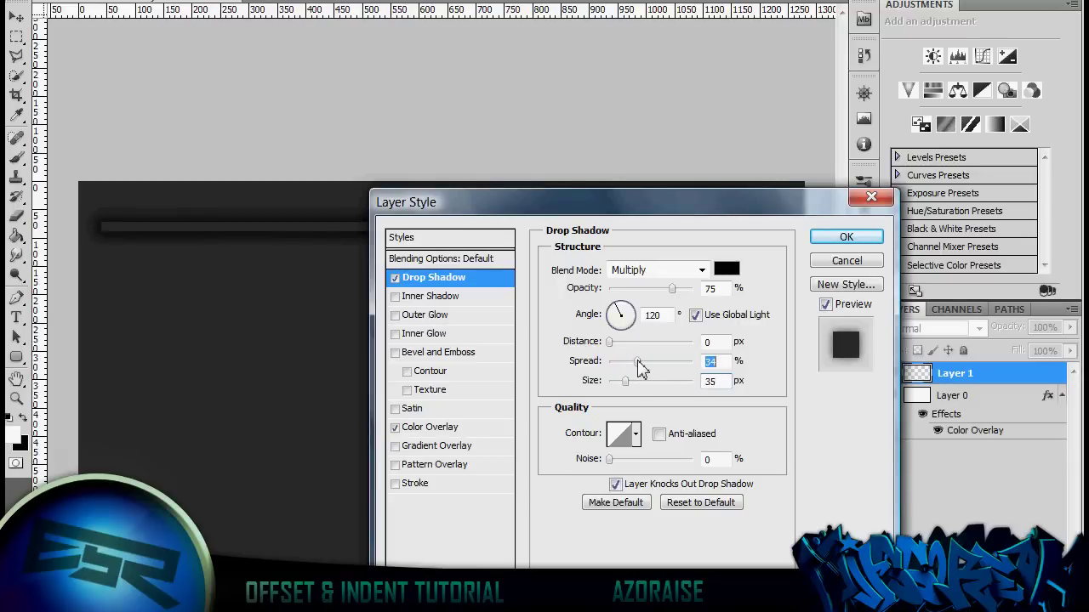
left_click_drag(640, 367, 636, 367)
left_click_drag(625, 381, 630, 388)
left_click(846, 237)
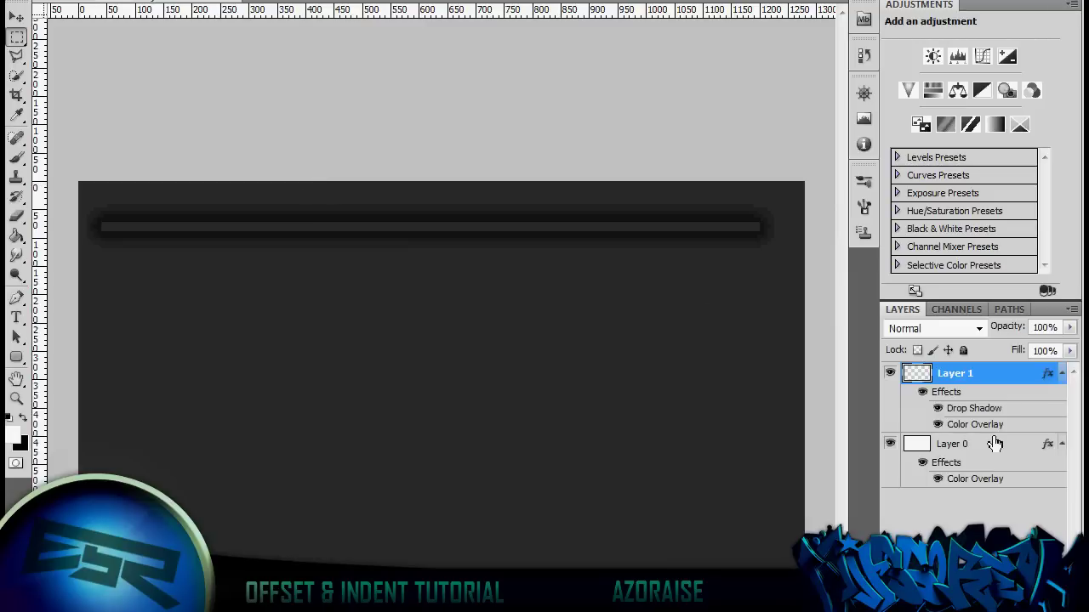
Step: Create an empty layer and merge it with the strip's layer to flatten the layer effects into pixels
left_click(1028, 595)
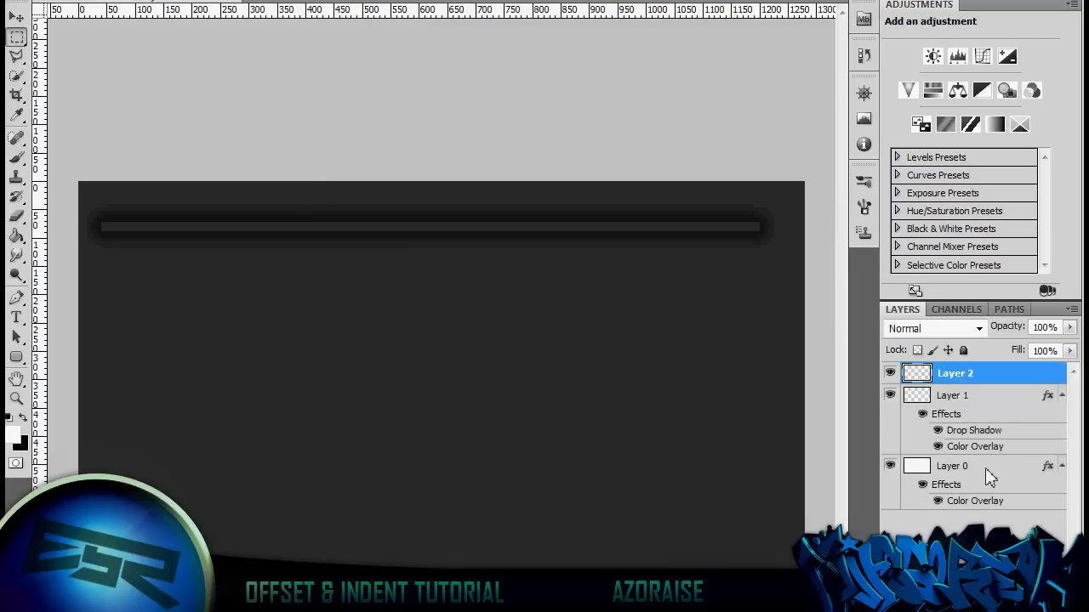
left_click(989, 400, "shift")
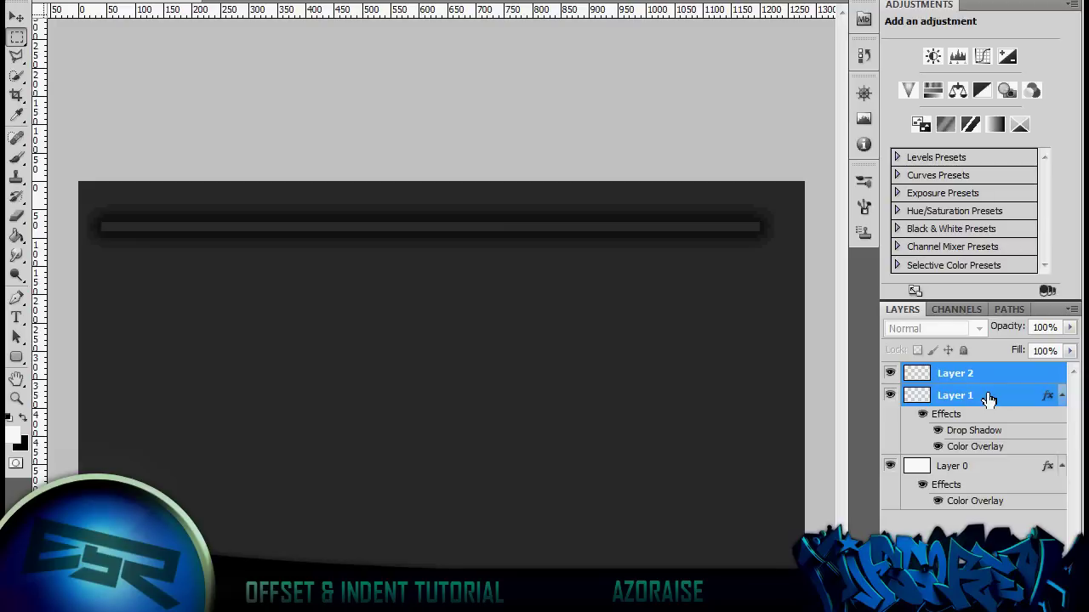
key("ctrl+e")
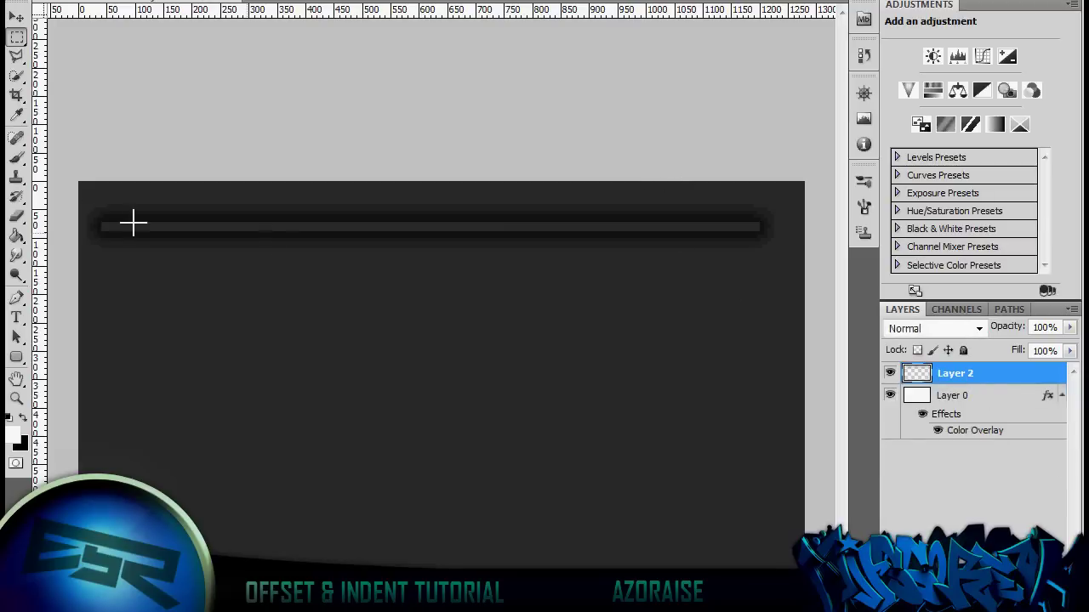
Step: Delete the strip and the shadow above it, leaving only the lower part of the shadow
left_click_drag(179, 212, 799, 229)
key("Delete")
key("ctrl+d")
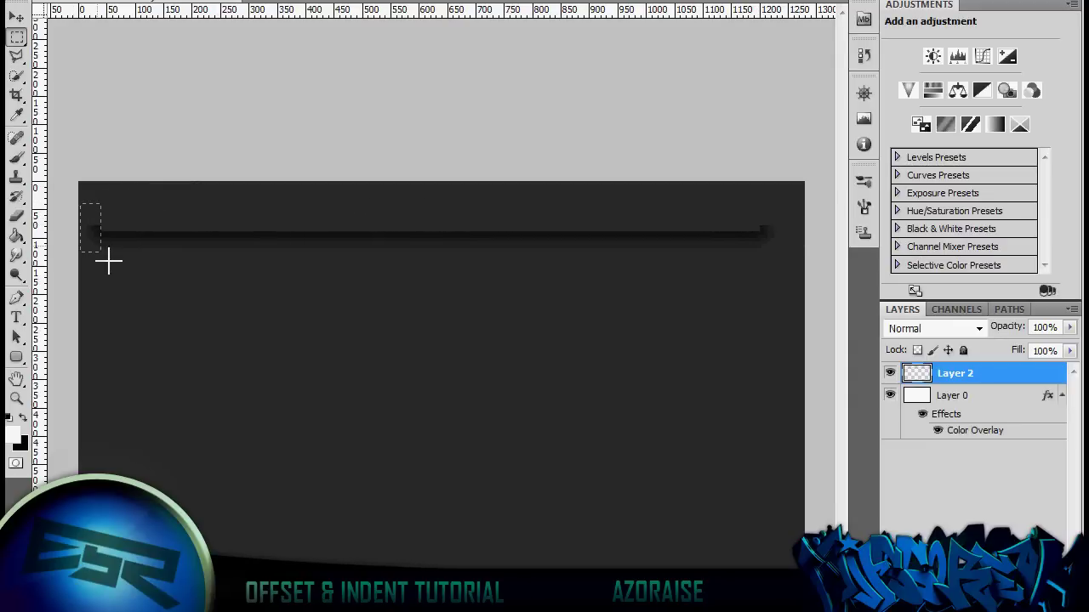
Step: Trim the rounded shadow ends by deleting rectangular areas at both ends of the shadow line
left_click_drag(80, 202, 109, 257)
key("Delete")
key("ctrl+d")
left_click_drag(792, 272, 756, 215)
key("Delete")
key("ctrl+d")
Step: Stretch the shadow line horizontally beyond both side edges of the canvas and move it slightly down
left_click(17, 17)
key("ctrl+t")
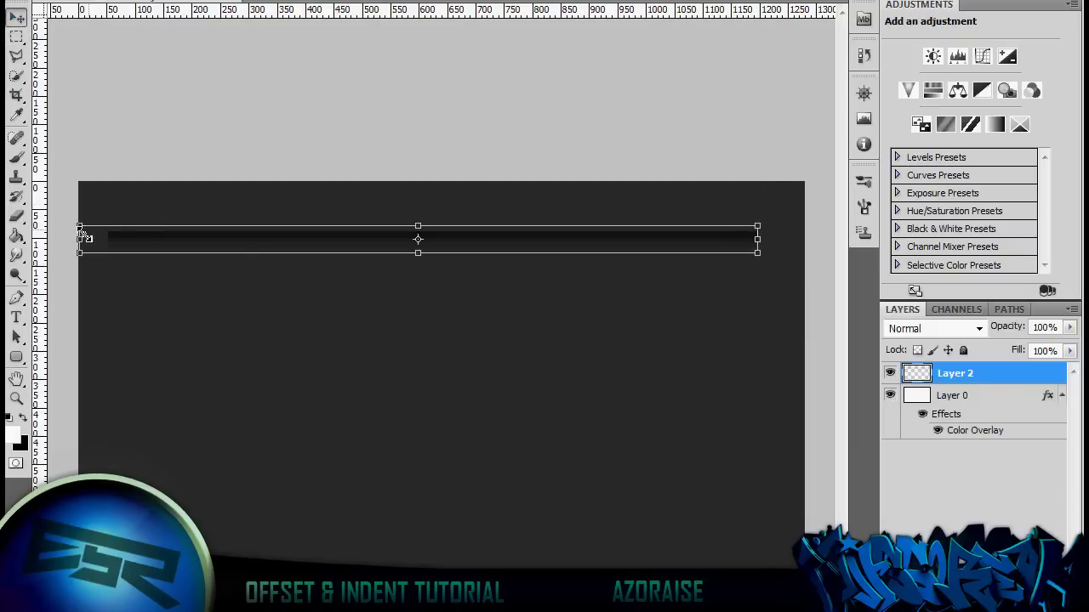
left_click_drag(82, 239, 7, 240)
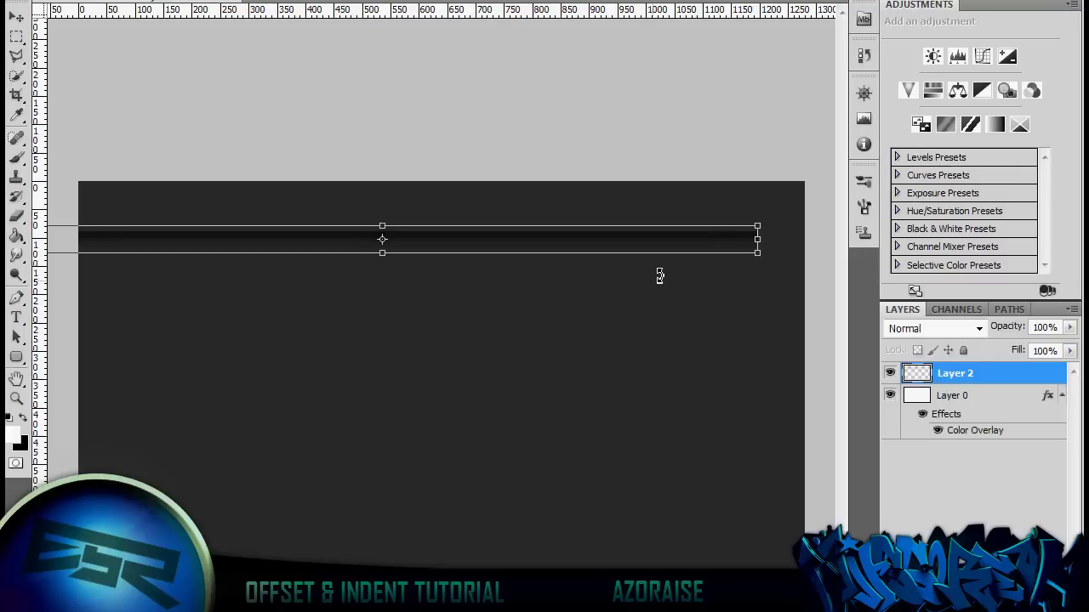
left_click_drag(759, 244, 831, 242)
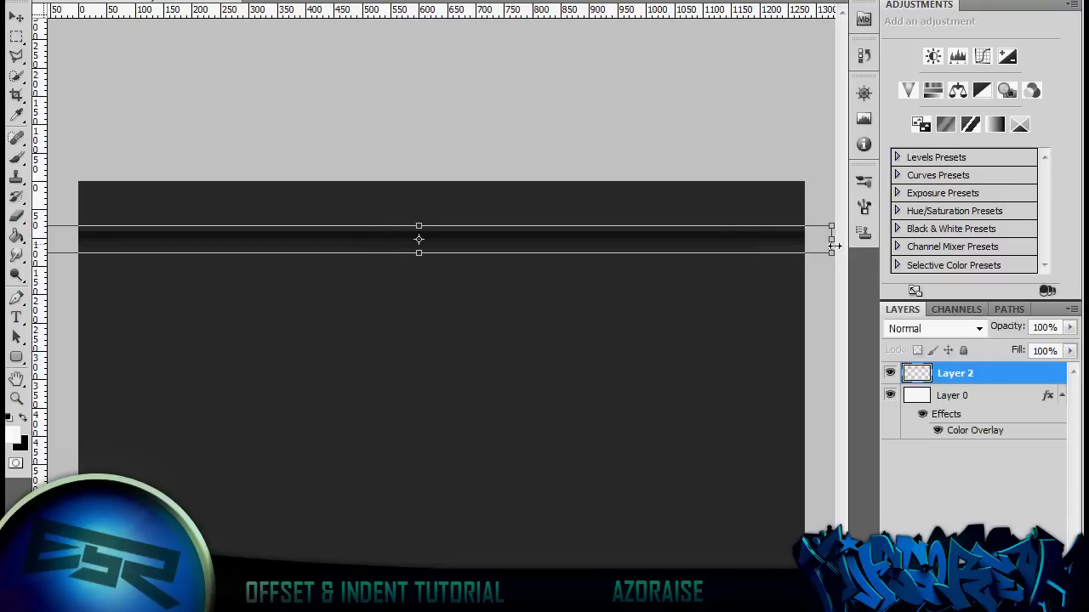
left_click_drag(584, 253, 585, 258)
key("Return")
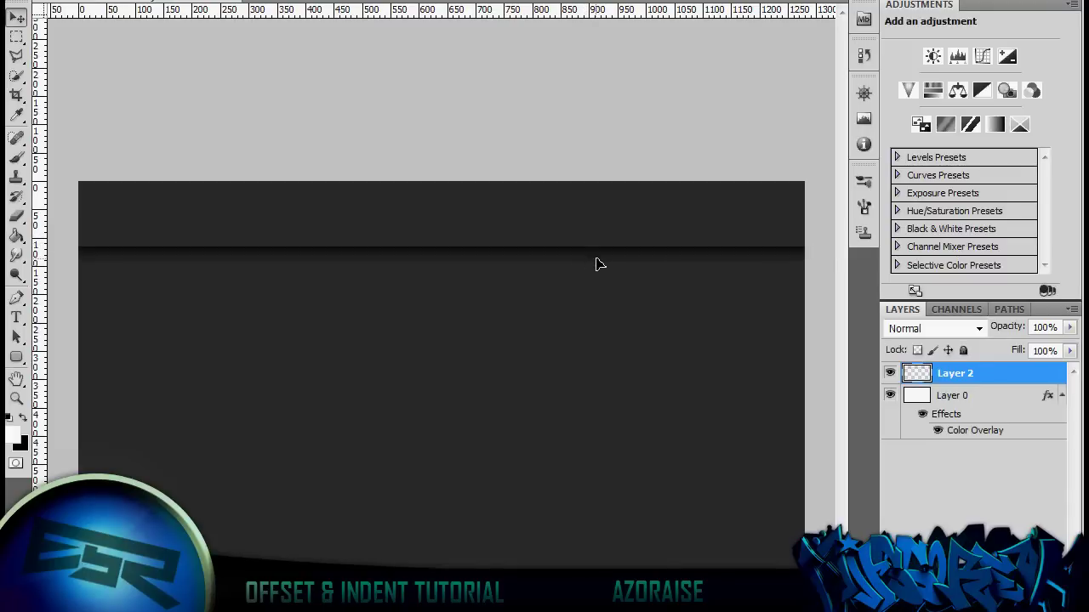
Step: Duplicate the shadow line, flip the copy vertically and move it down to form the lower edge of a band
key("ctrl+t")
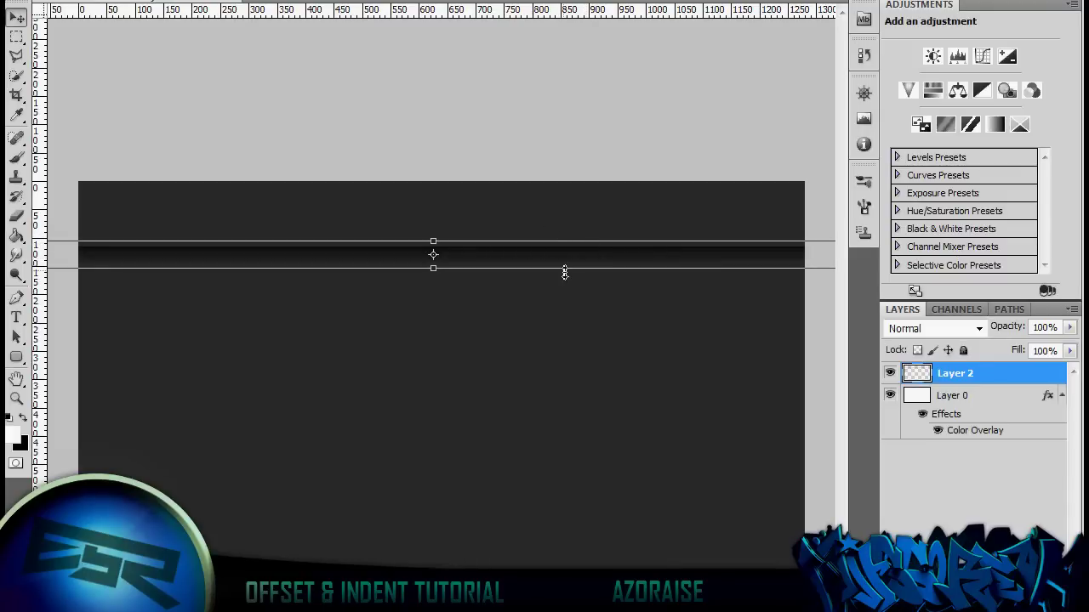
key("ctrl+j")
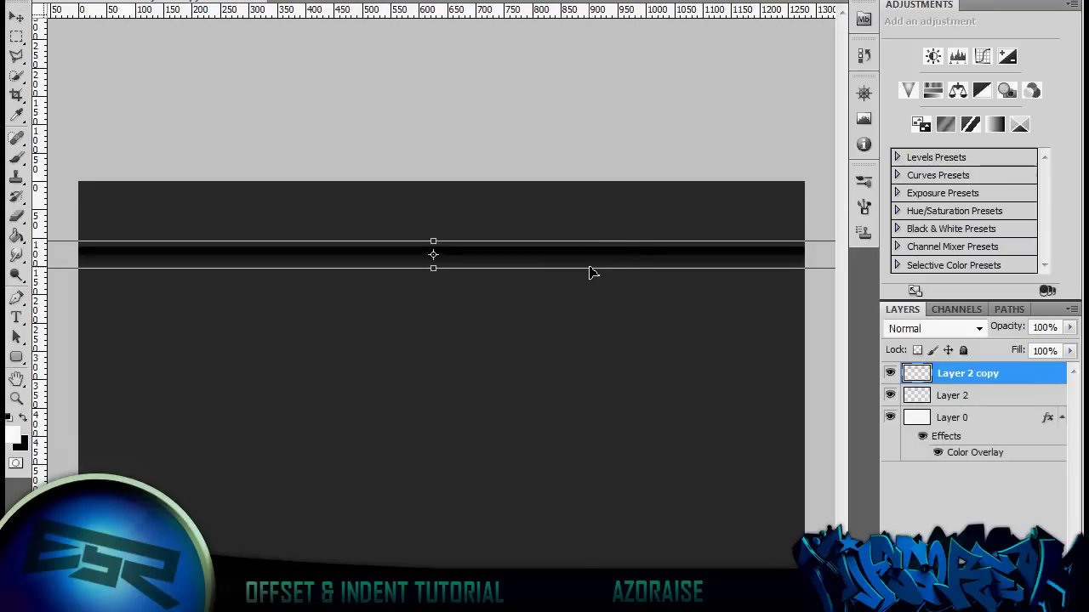
right_click(591, 271)
left_click(639, 546)
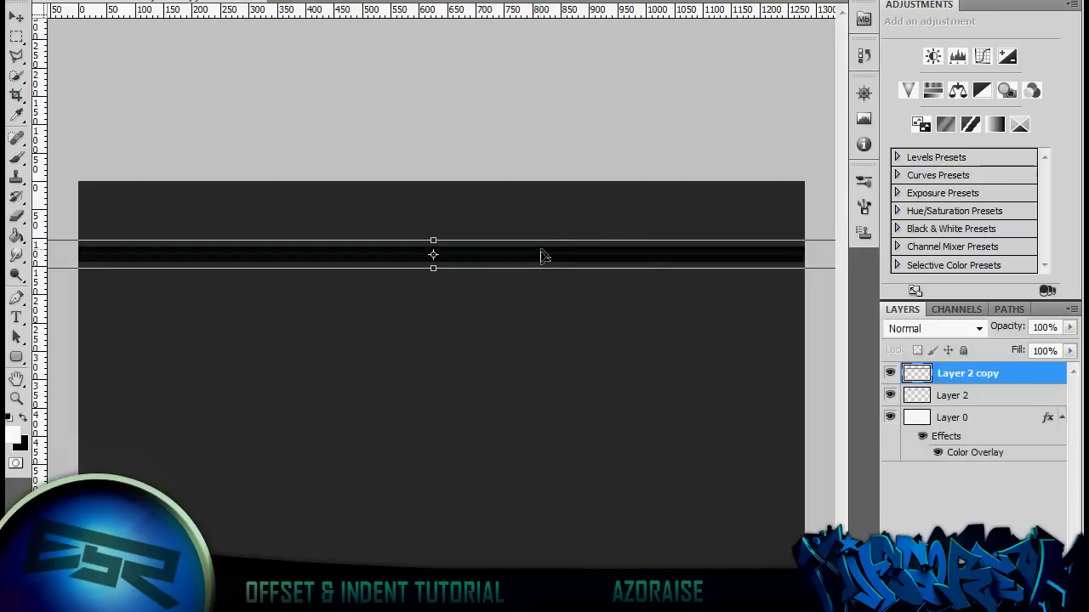
left_click_drag(541, 249, 537, 357)
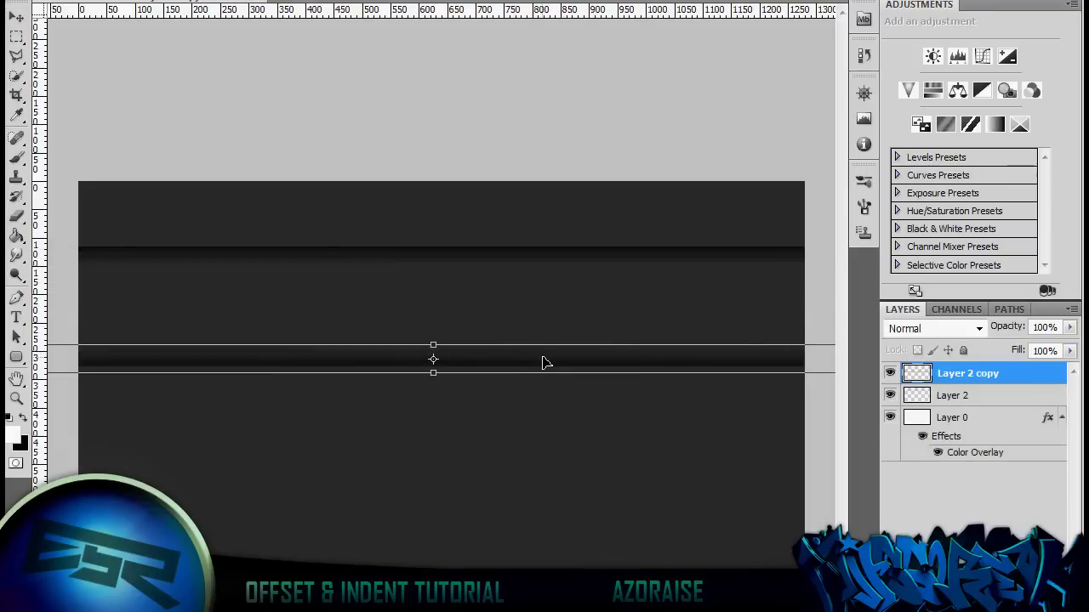
left_click(941, 519)
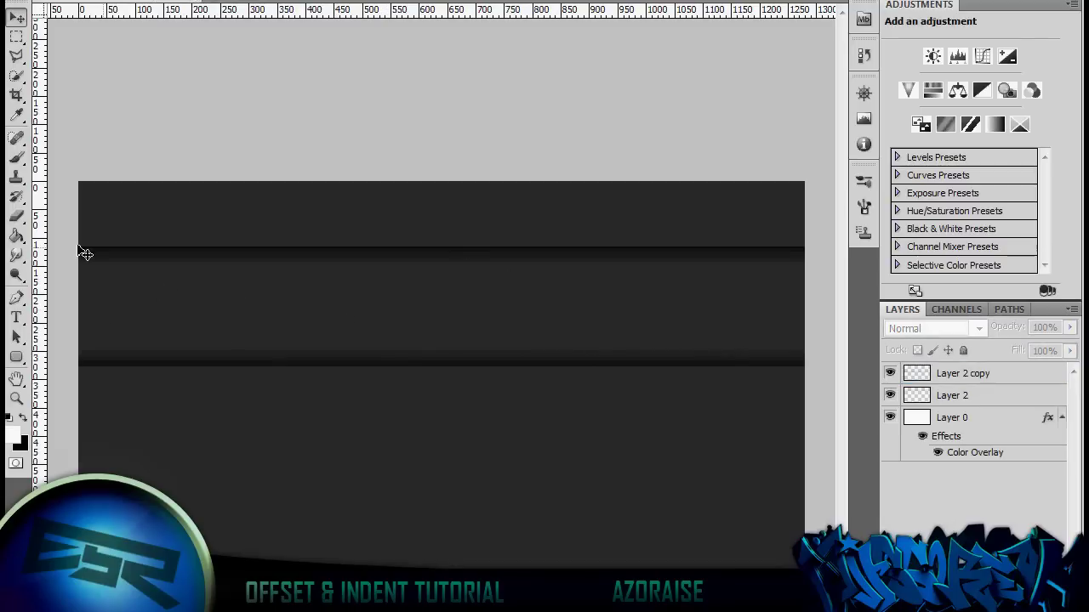
Step: Add the white text AZORAISE between the two shadow lines and center it horizontally on the canvas
left_click(16, 317)
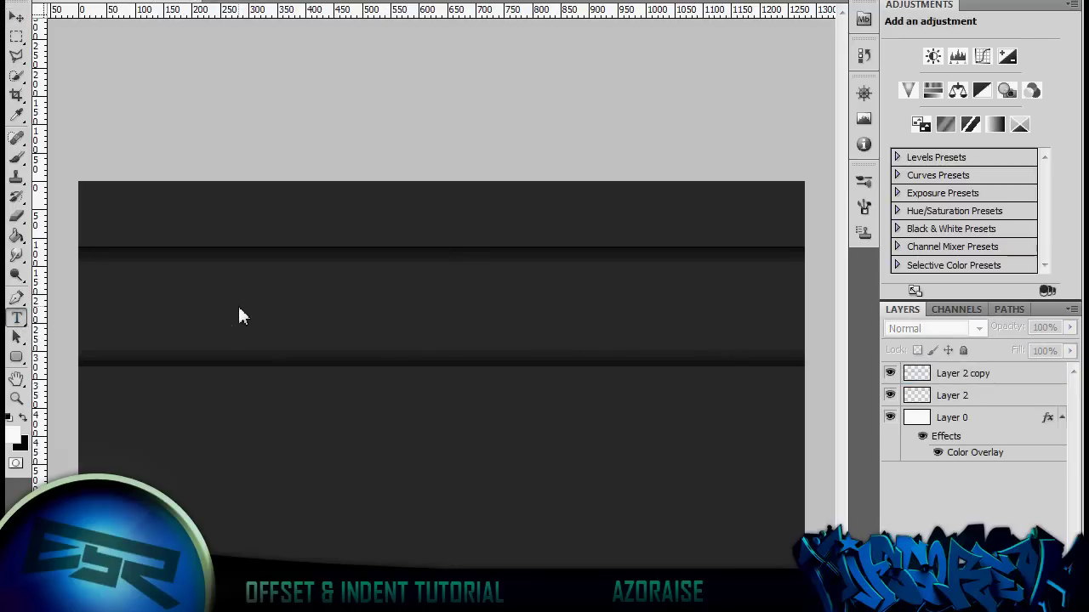
left_click(396, 329)
type("AZORAISE")
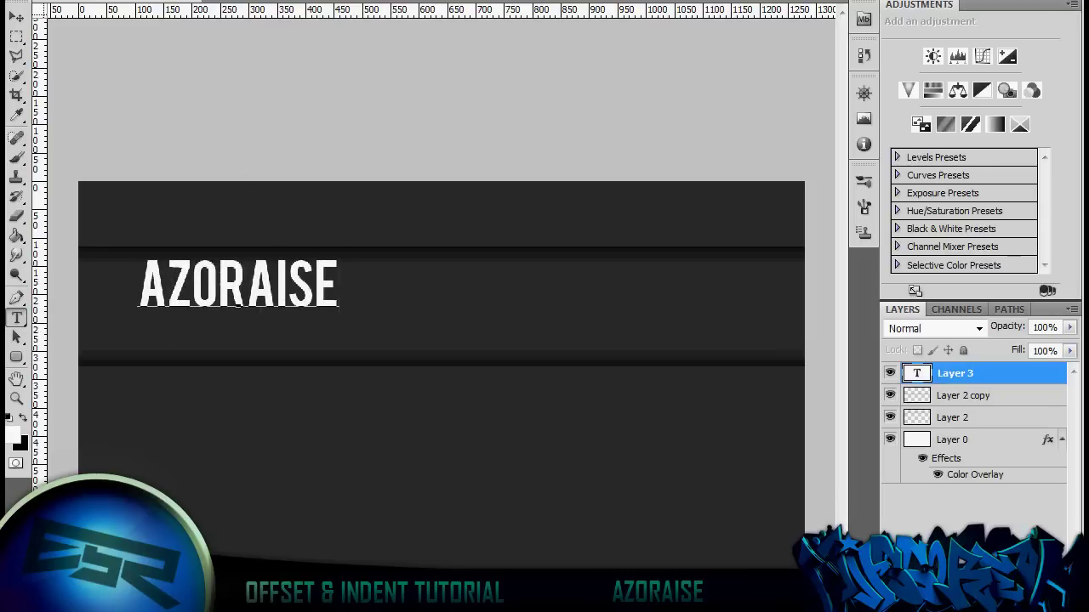
left_click(16, 19)
left_click_drag(295, 295, 476, 321)
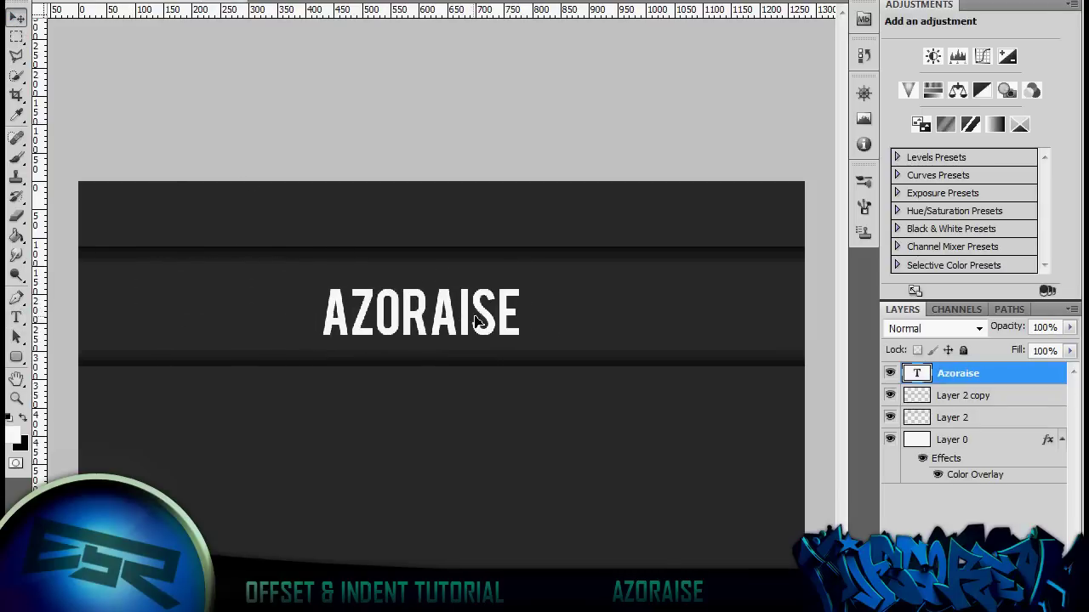
left_click(985, 444, "ctrl")
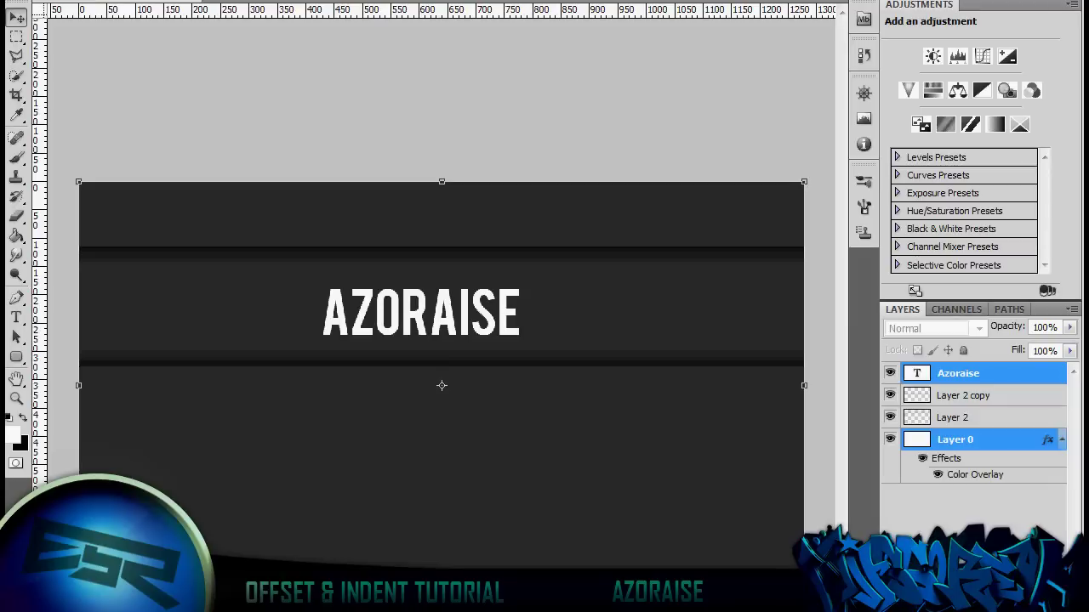
left_click(425, 2)
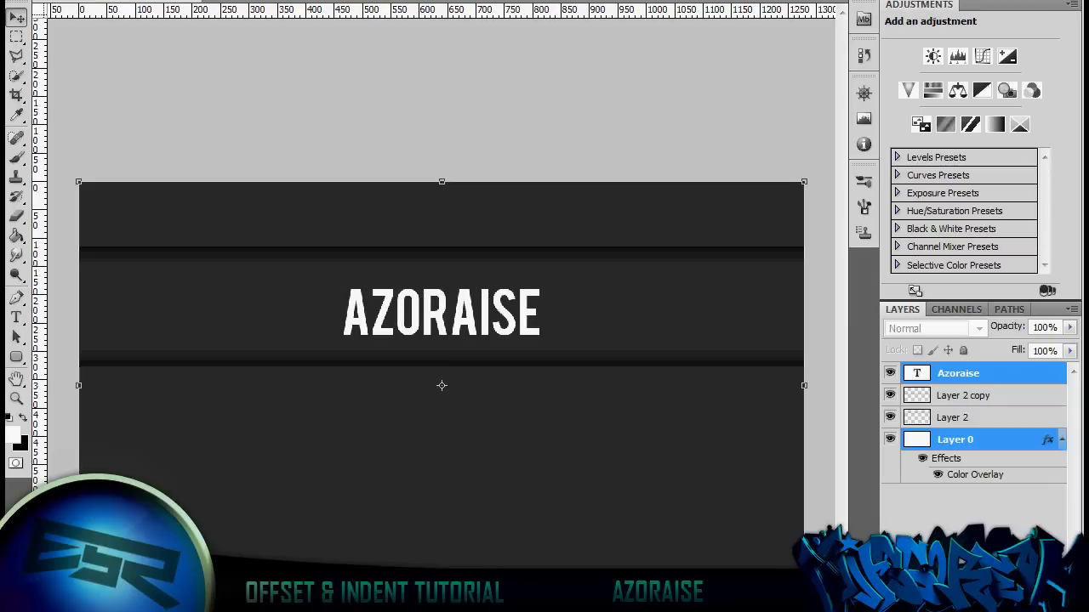
Step: Merge the two shadow line layers into one and center the result vertically on the canvas
left_click(987, 396)
left_click(986, 418, "shift")
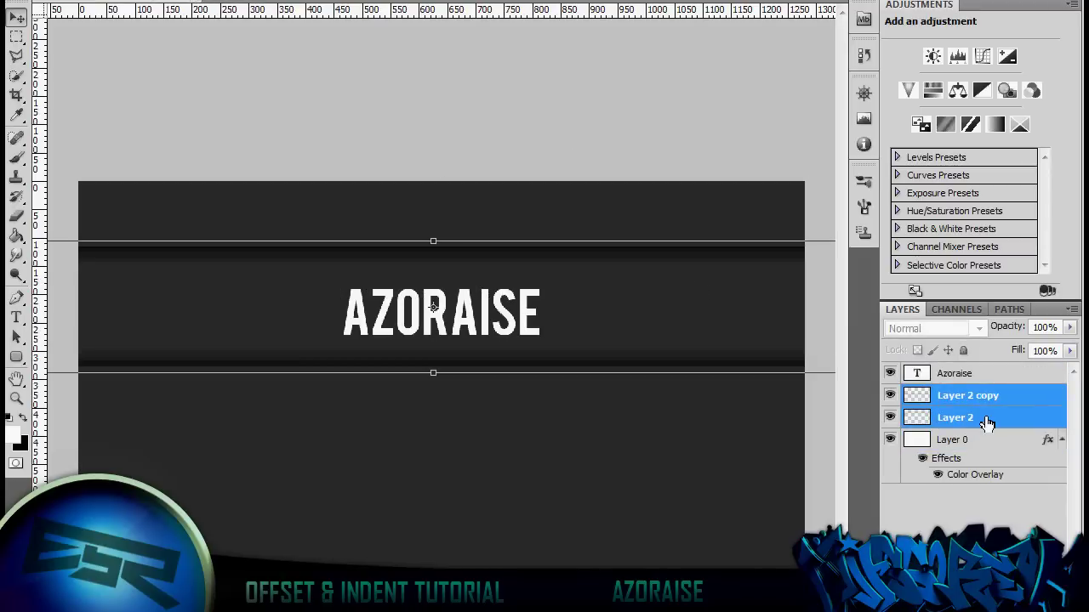
key("ctrl+e")
left_click(970, 423, "ctrl")
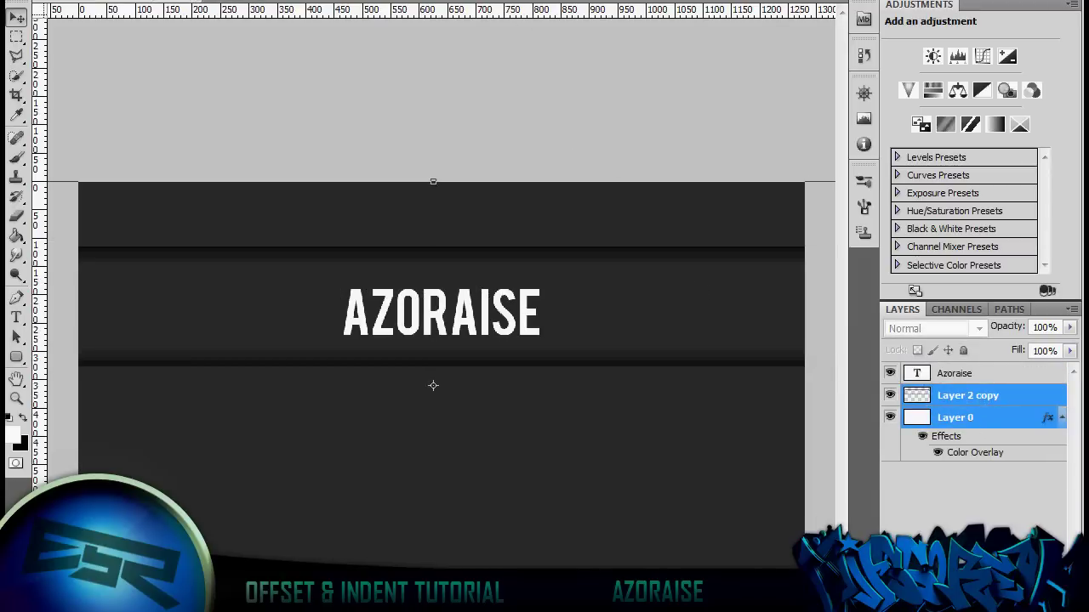
left_click(358, 3)
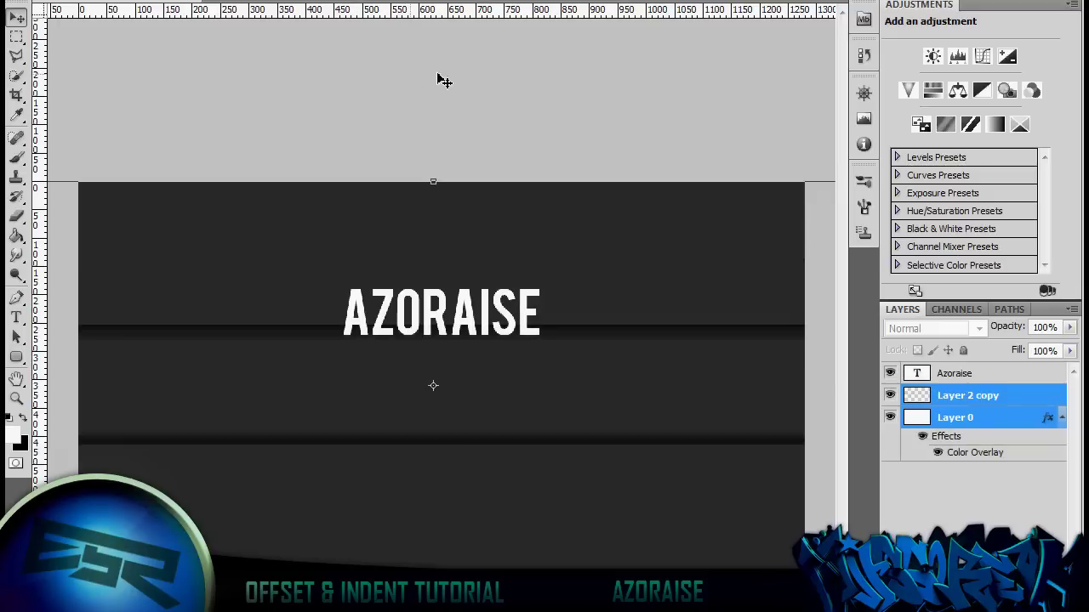
Step: Center the AZORAISE text vertically on the canvas between the lines, undo the extra horizontal alignment, and deselect all layers
left_click(983, 378, "ctrl")
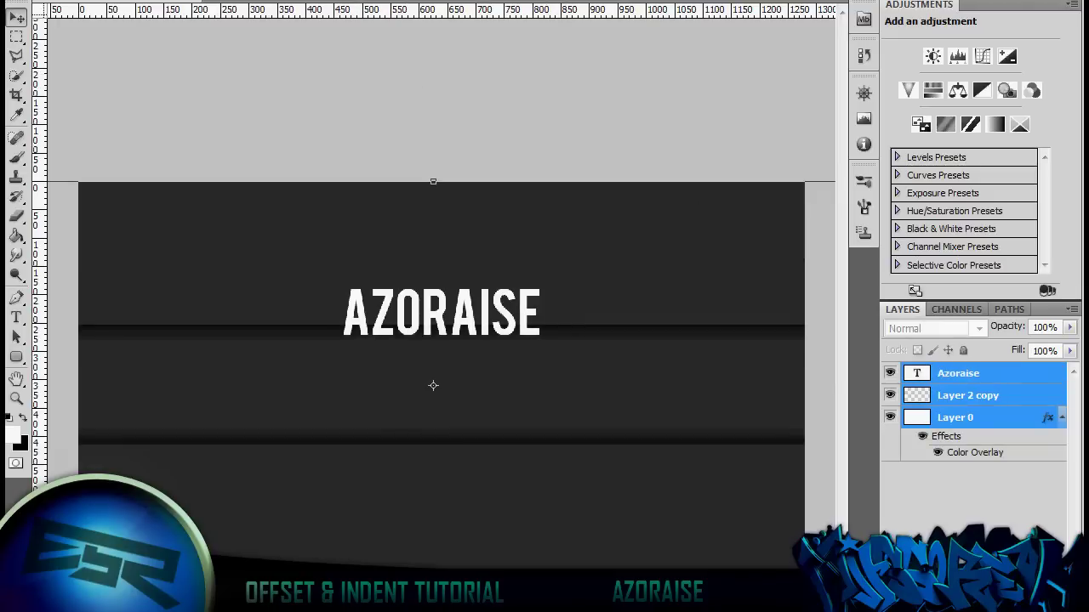
left_click(356, 4)
left_click(420, 4)
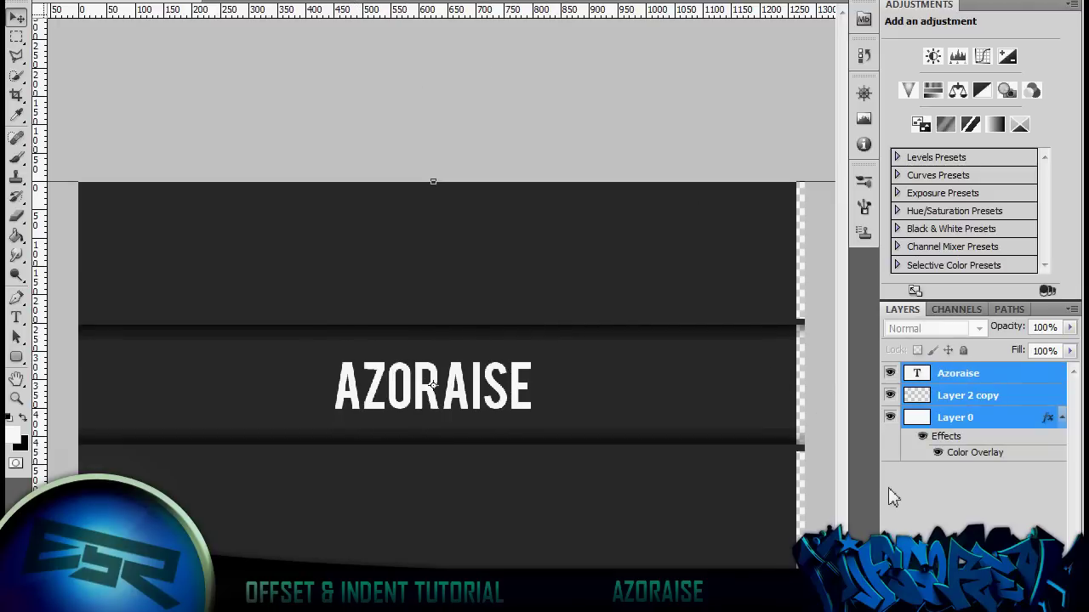
key("ctrl+z")
left_click(911, 500)
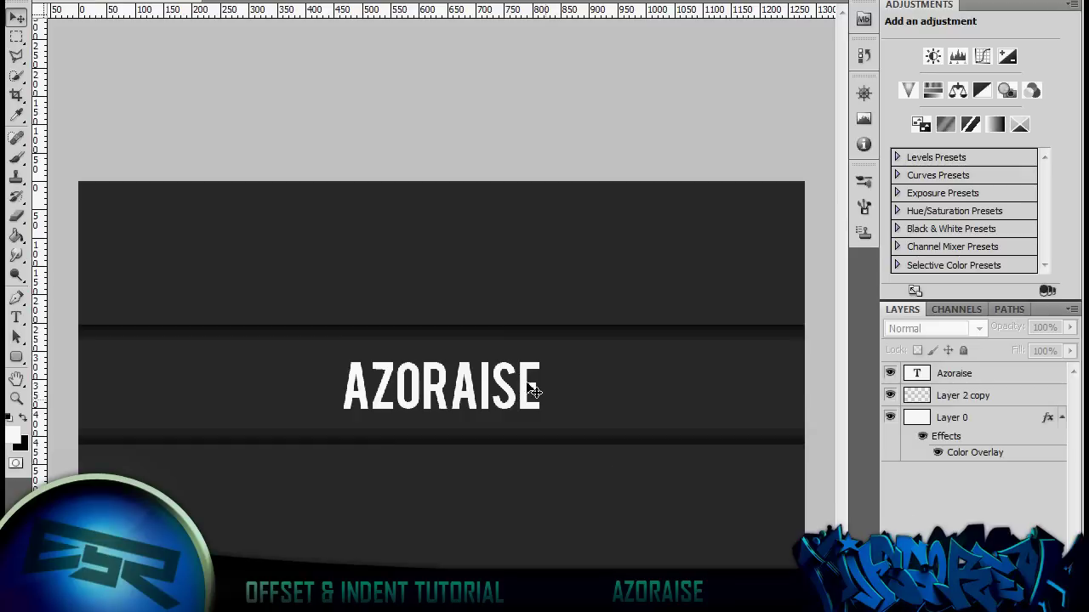
Step: Undo the text and line alignment and the merging of the two shadow line layers
left_click(955, 406)
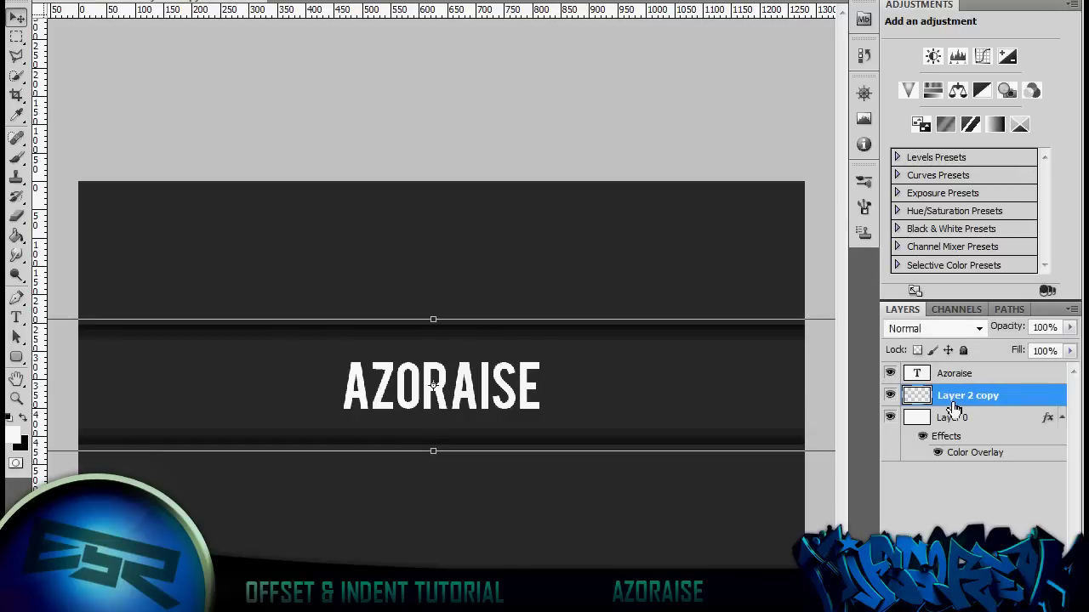
key("ctrl+alt+z")
key("ctrl+alt+z")
key("ctrl+alt+z")
key("ctrl+alt+z")
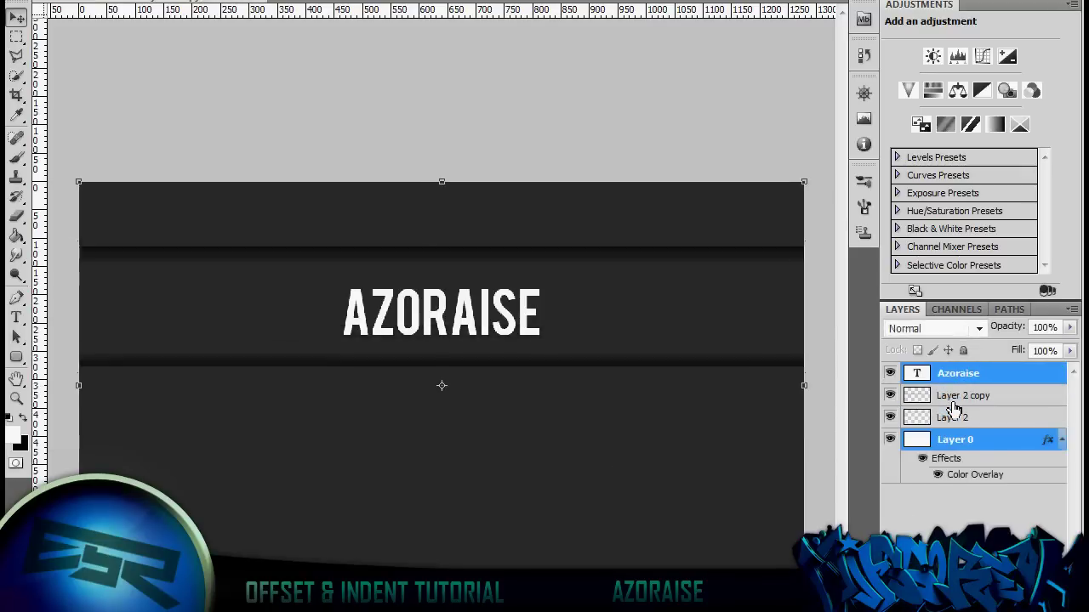
Step: Flip the lower shadow line vertically and move it slightly down, away from the text
left_click(962, 404)
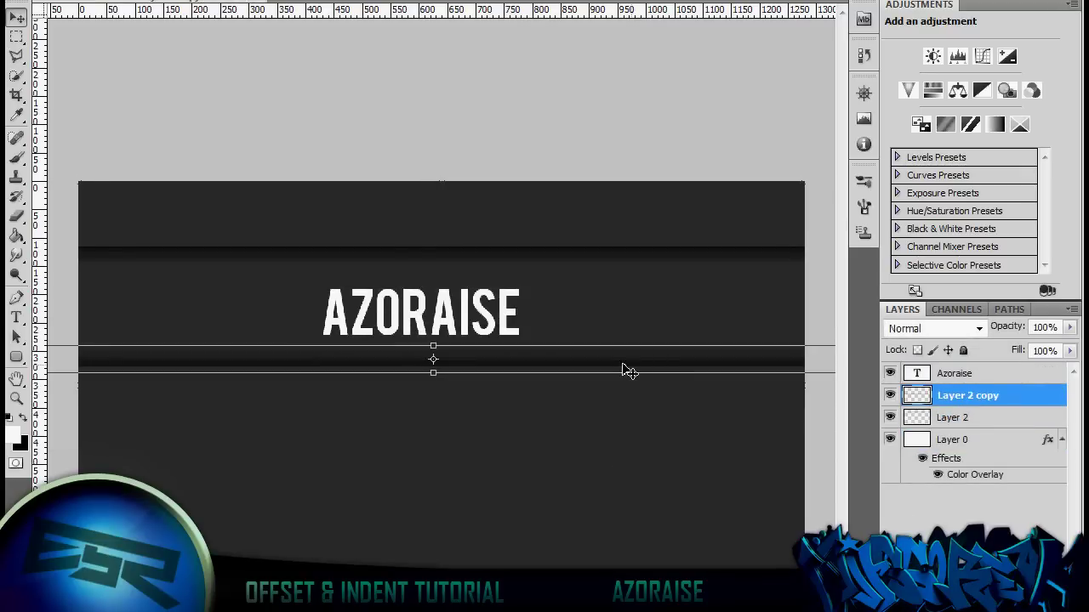
key("ctrl+t")
right_click(620, 393)
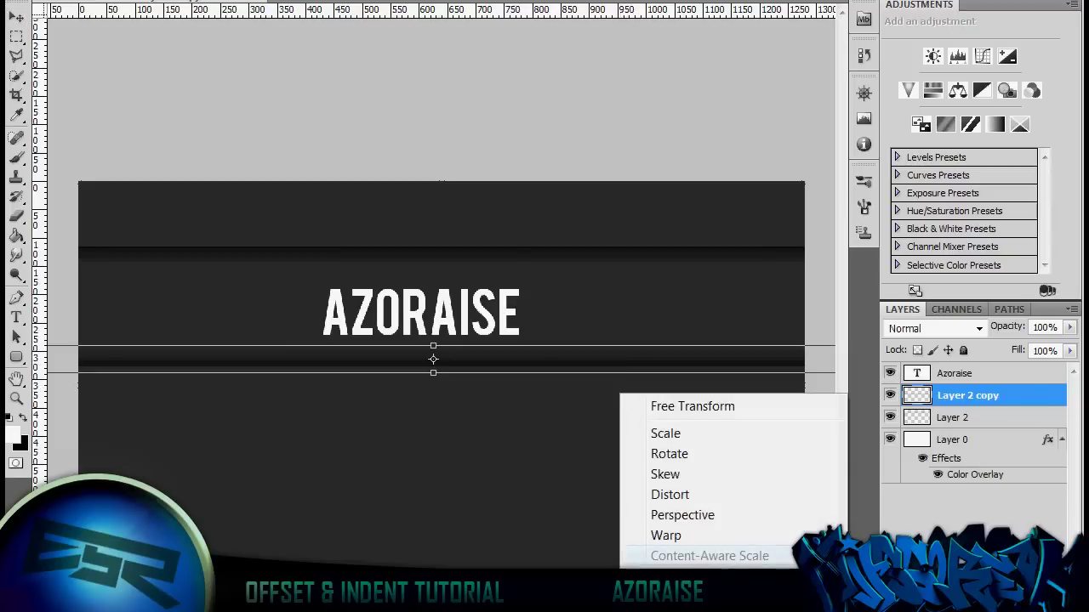
left_click(663, 611)
left_click_drag(577, 364, 577, 385)
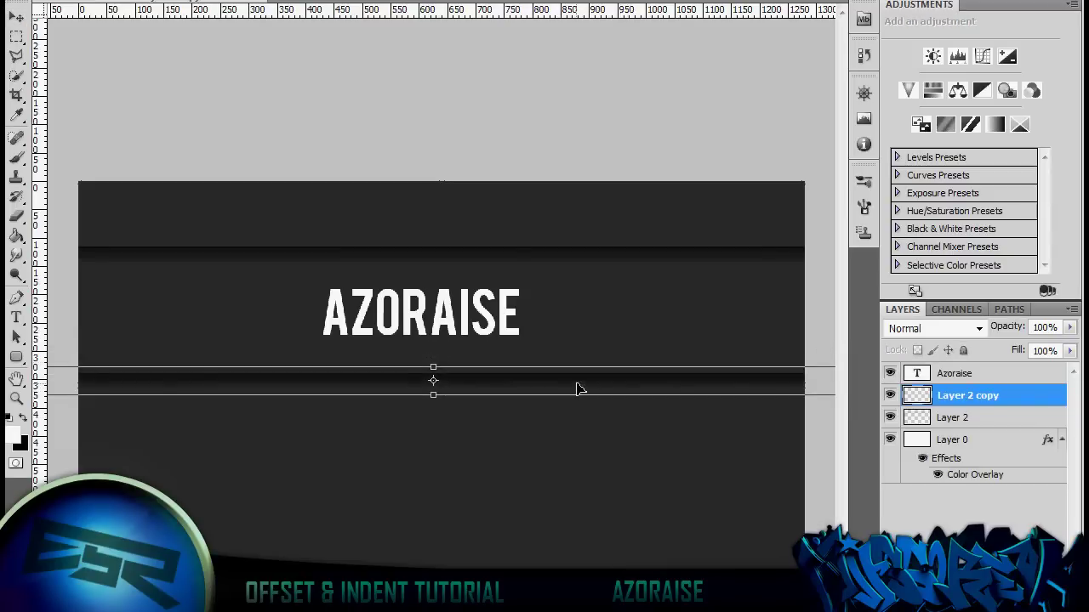
key("Return")
Step: Flip the upper shadow line vertically and move it slightly up, away from the text
left_click(933, 418)
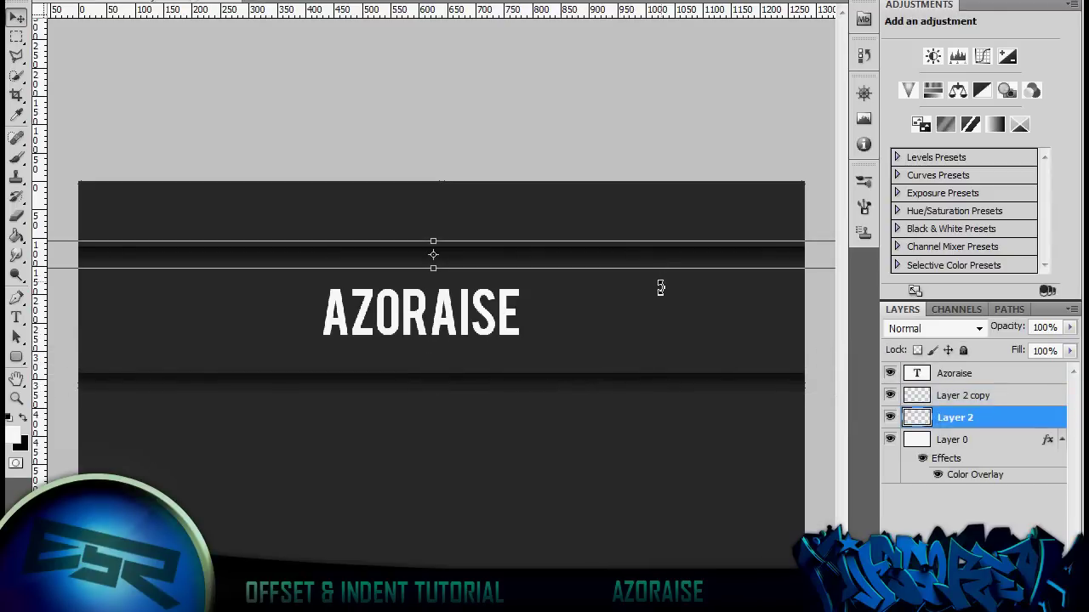
right_click(657, 268)
left_click(706, 551)
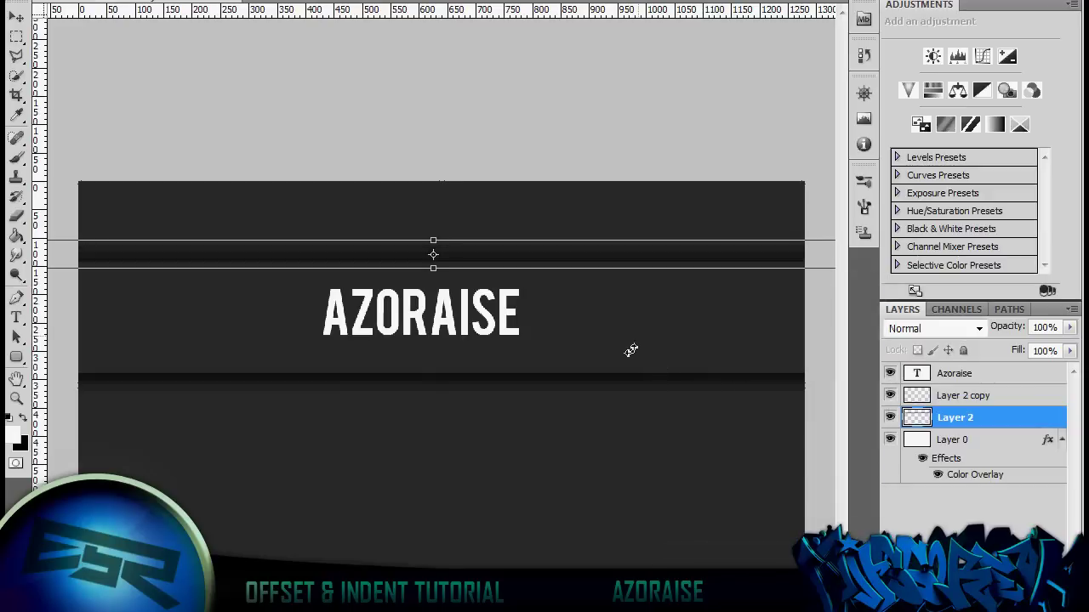
key("Return")
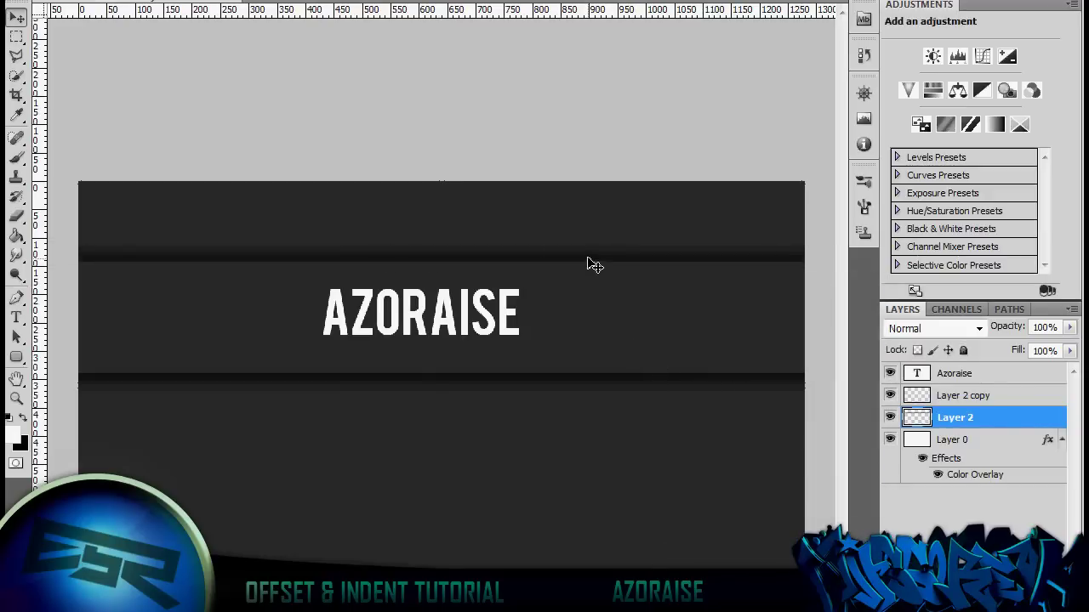
left_click_drag(594, 264, 589, 259)
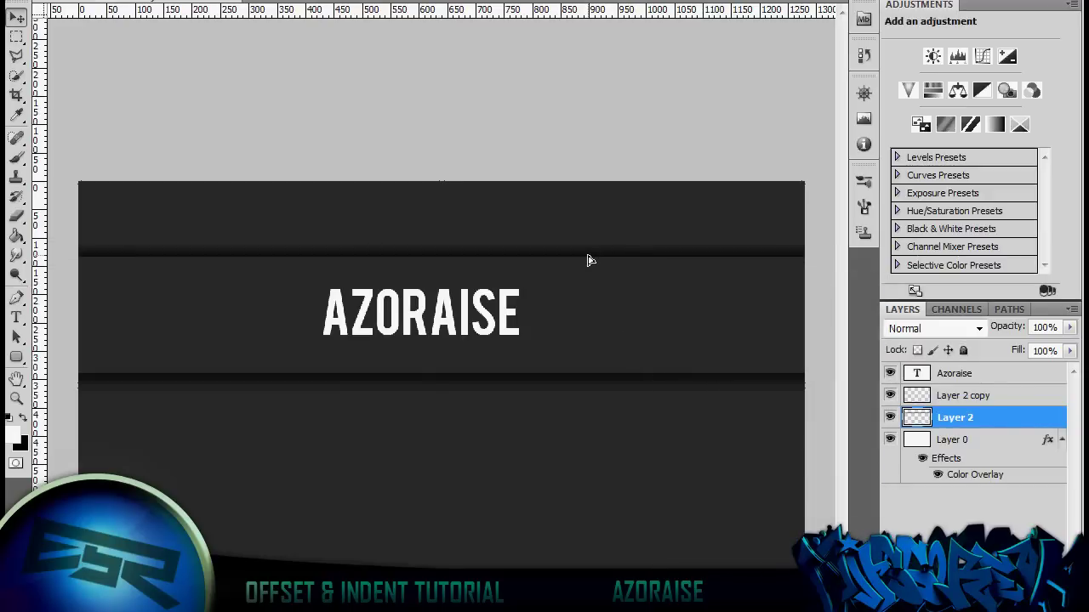
Step: Move the text and both shadow lines down toward the canvas middle, and center the text horizontally and vertically on the canvas
left_click(946, 396, "shift")
left_click(946, 372, "shift")
left_click_drag(645, 365, 642, 428)
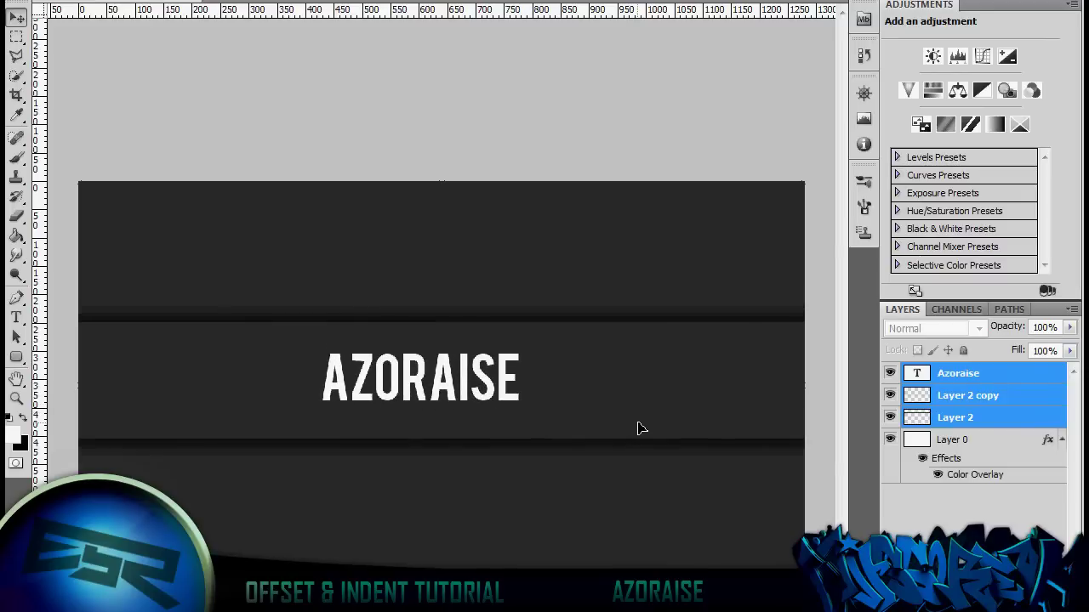
left_click(975, 377)
left_click(995, 439, "ctrl")
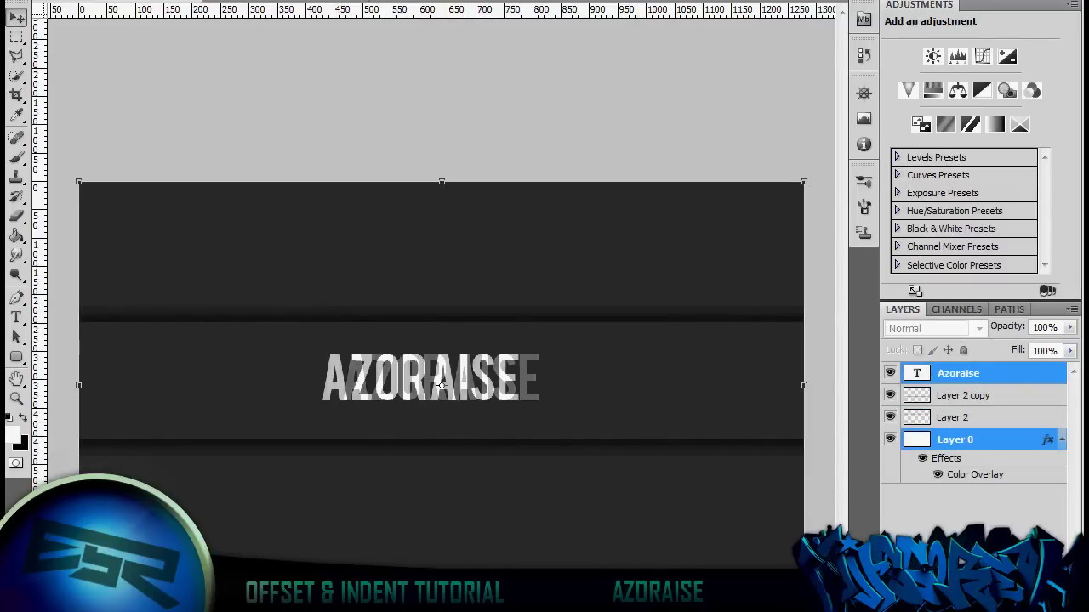
Step: Nudge the two shadow lines down together so that they frame the centered text evenly
left_click(975, 417)
left_click(970, 402, "ctrl")
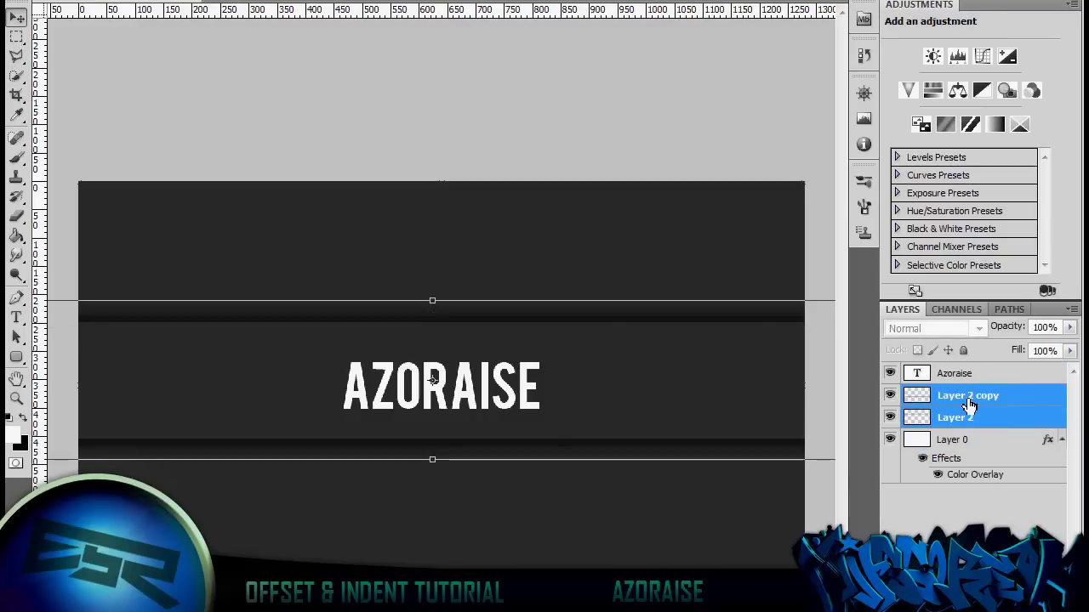
key("Down")
key("Down")
key("Down")
key("Down")
key("Down")
key("Down")
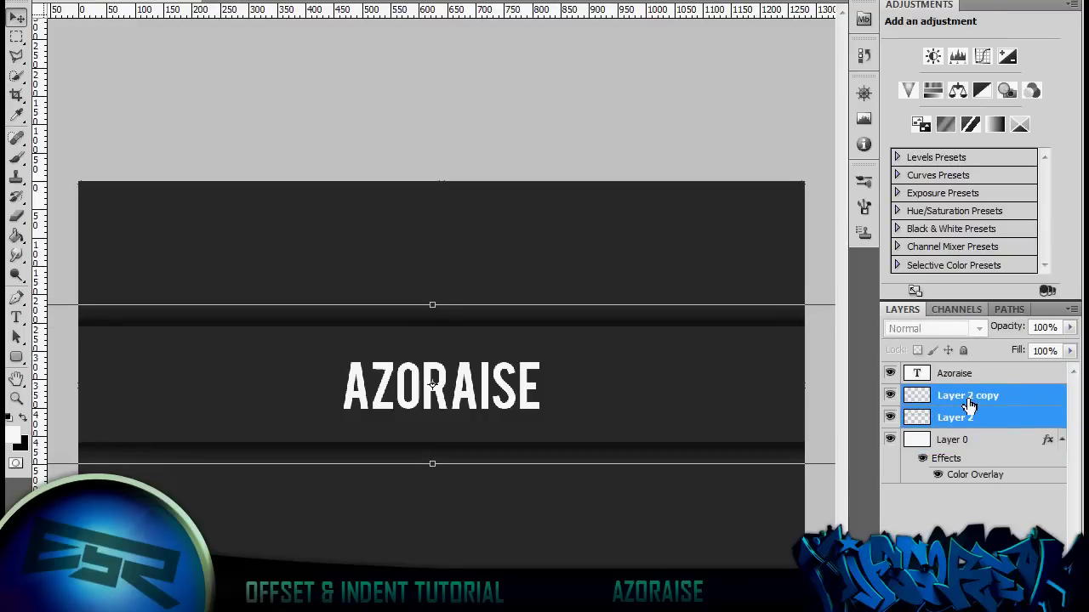
key("Down")
key("Down")
key("Down")
Step: Shift both shadow lines slightly right and further down to fine-tune their placement around the text, and deselect all layers
left_click(991, 382)
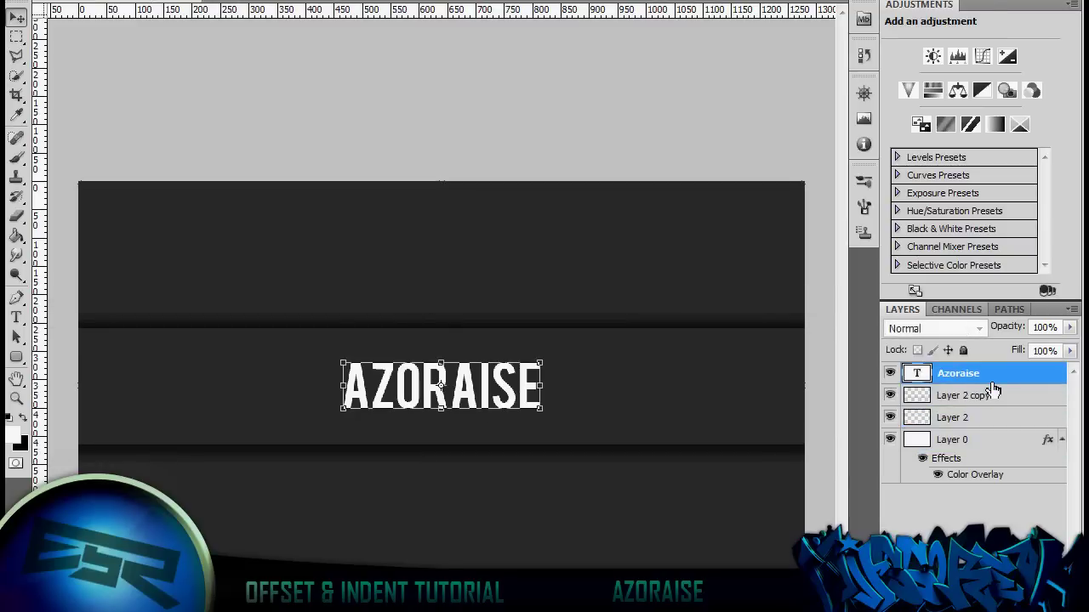
left_click(978, 401)
left_click(968, 420, "shift")
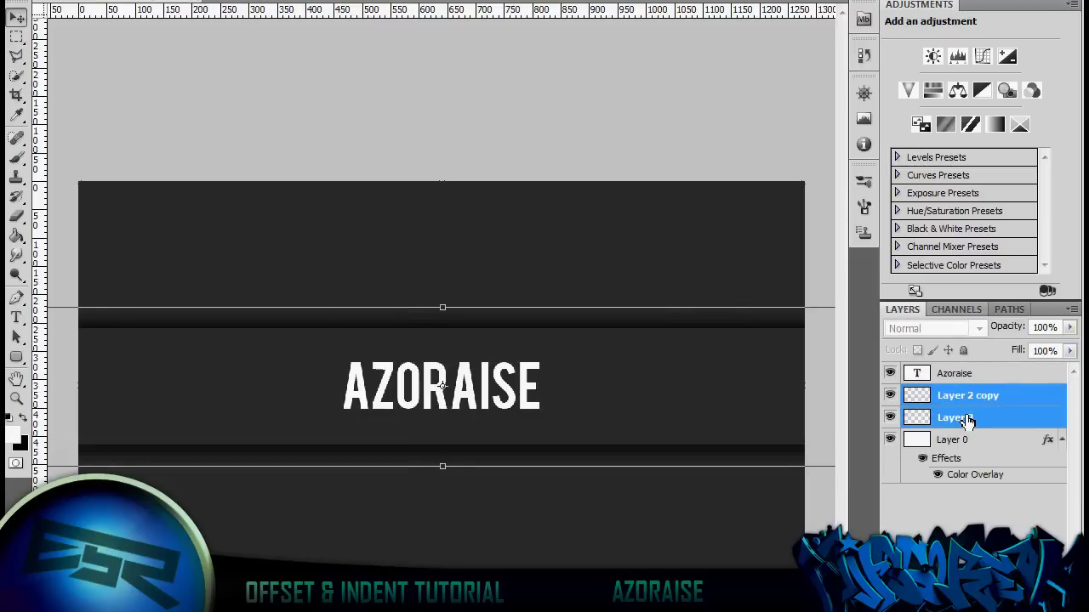
key("Down")
key("Down")
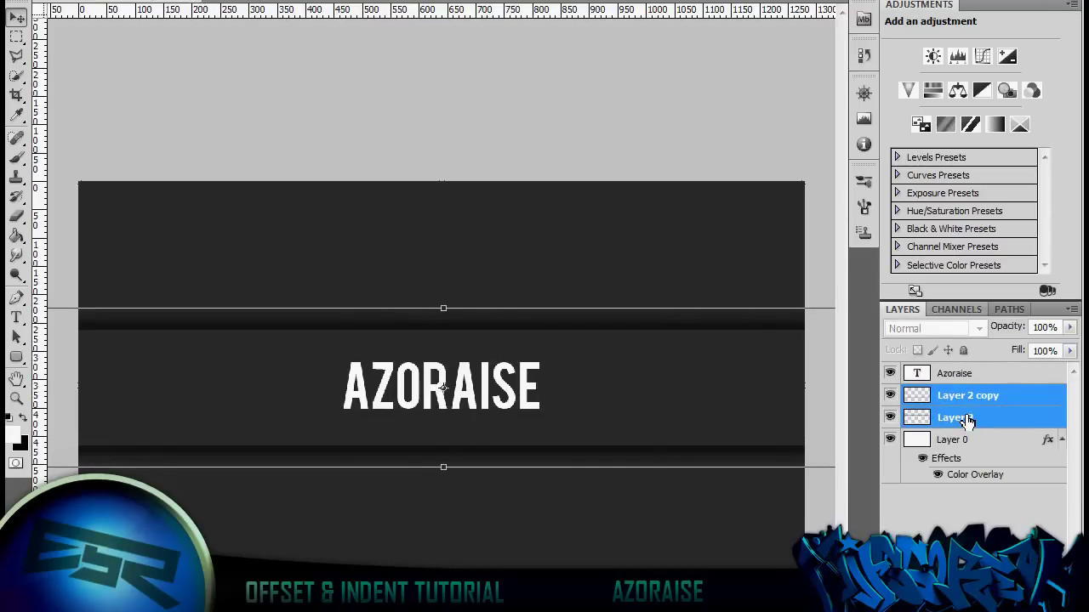
left_click(969, 511)
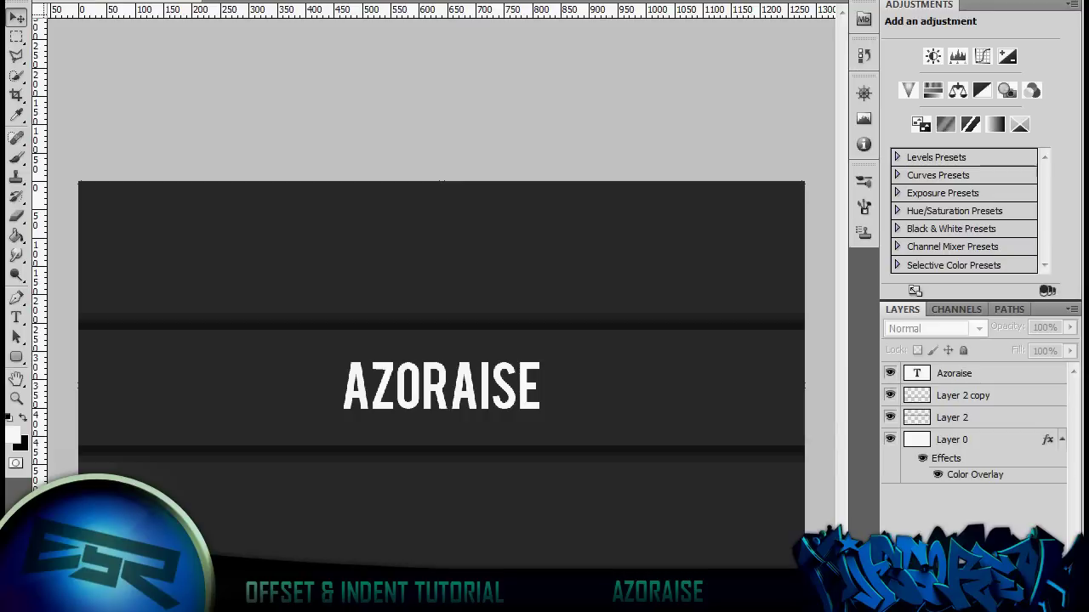
key("F9")
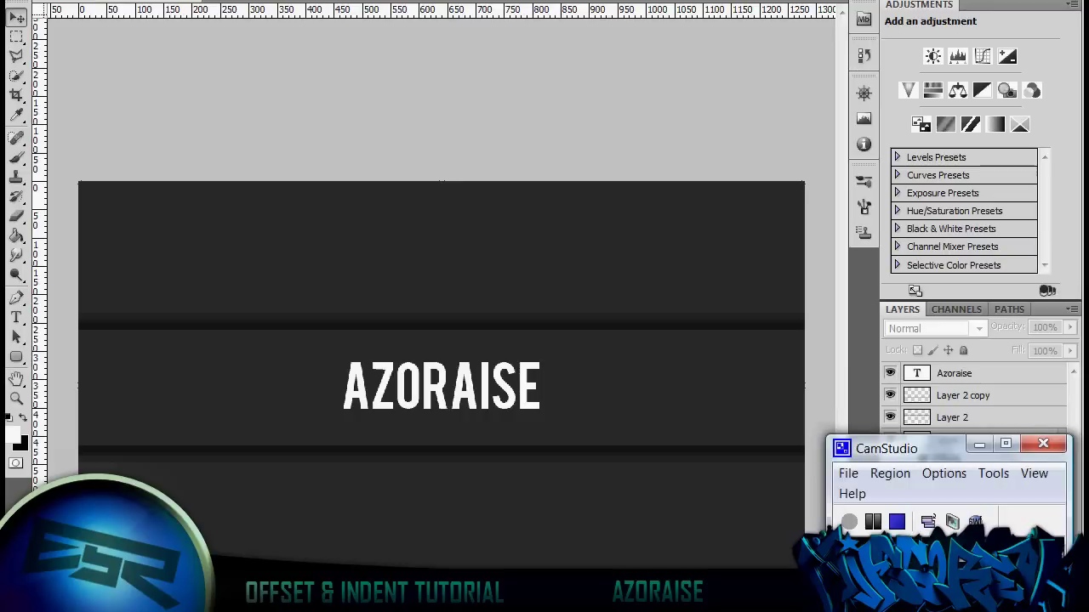